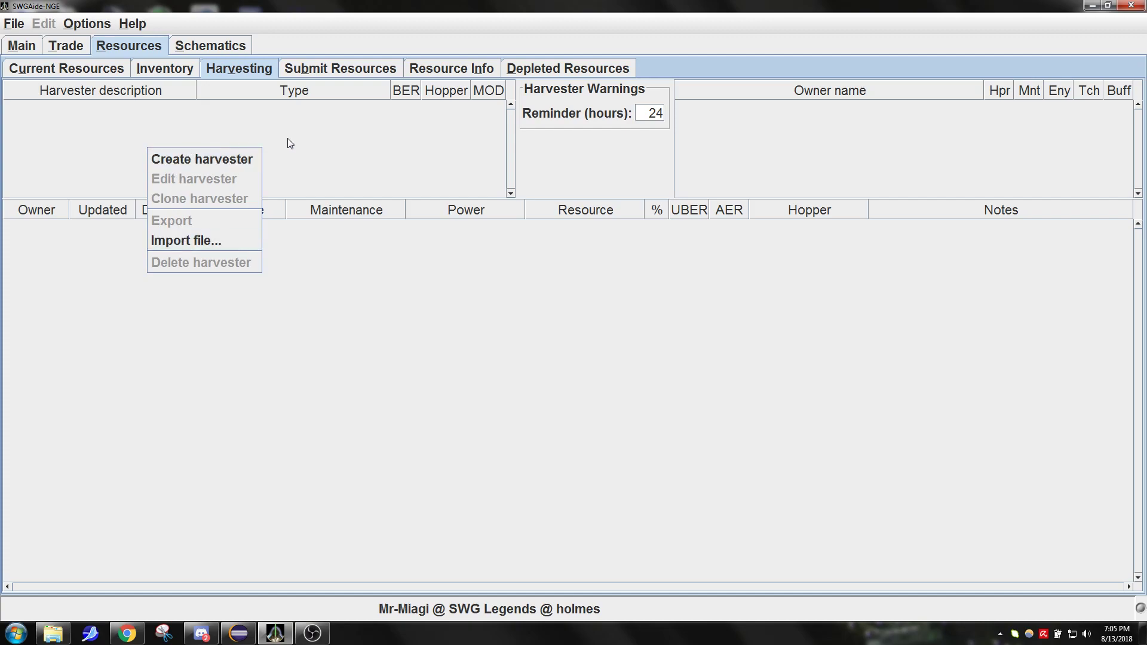
right_click(767, 133)
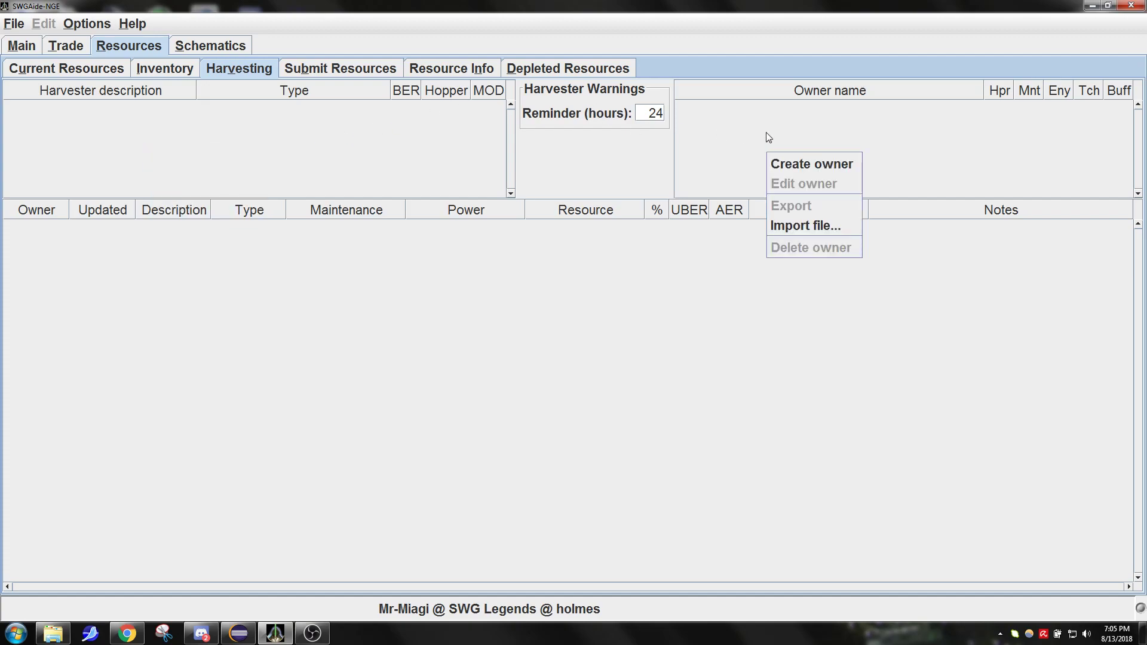
click(250, 140)
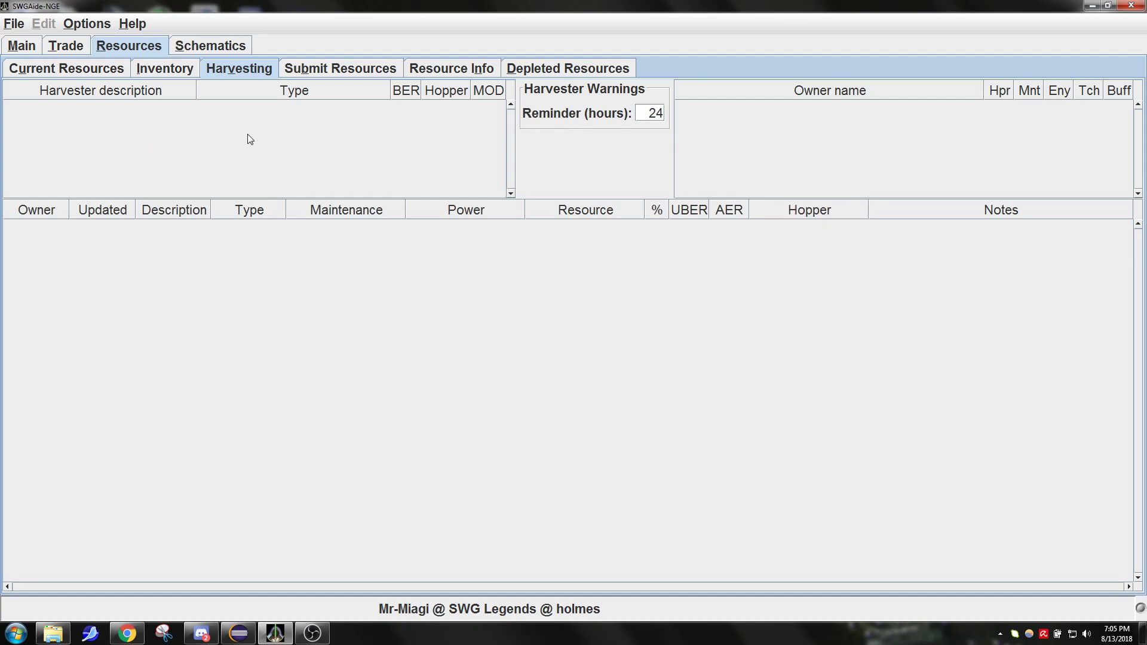
right_click(569, 431)
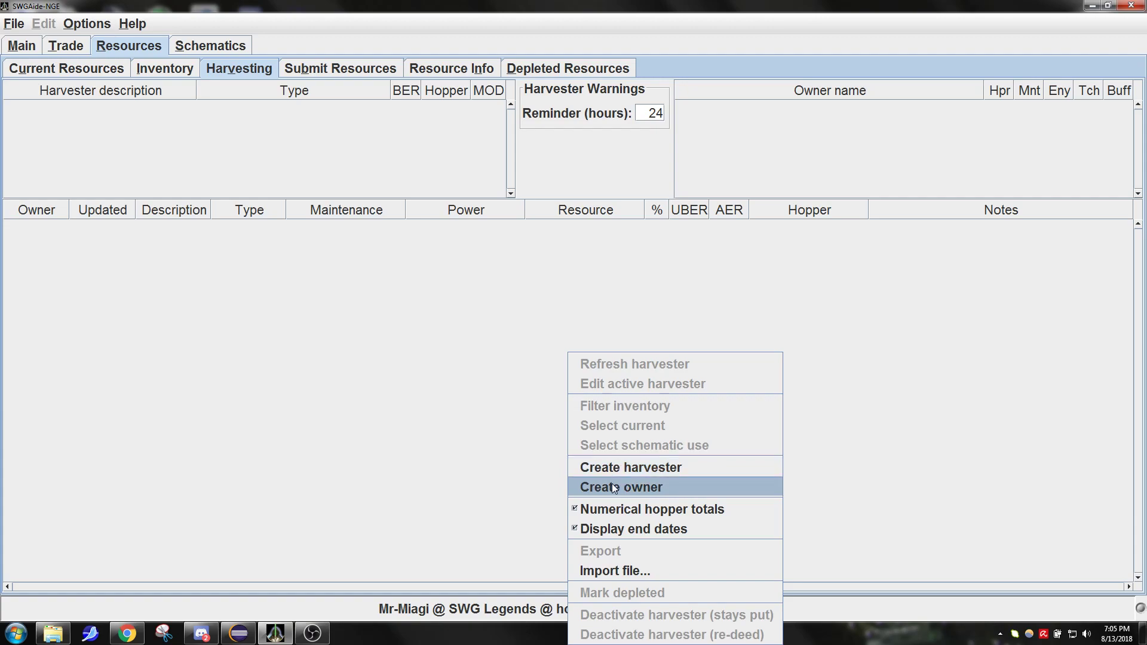
Start a new harvester of type Elite Mineral and set its BER to 44.
right_click(259, 150)
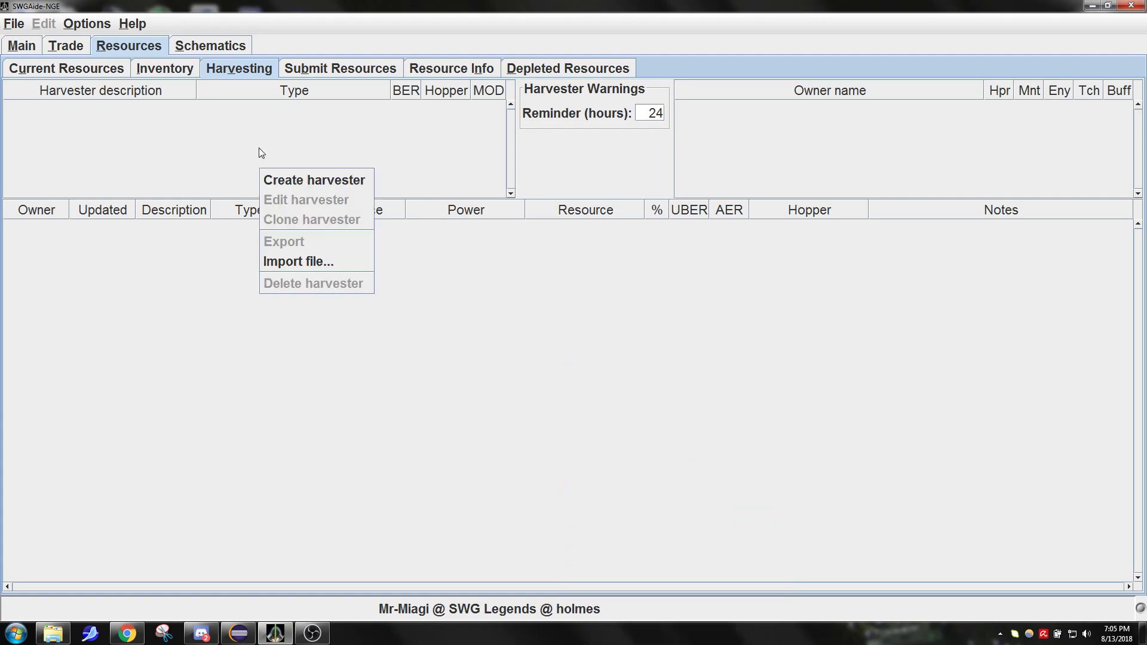
click(285, 176)
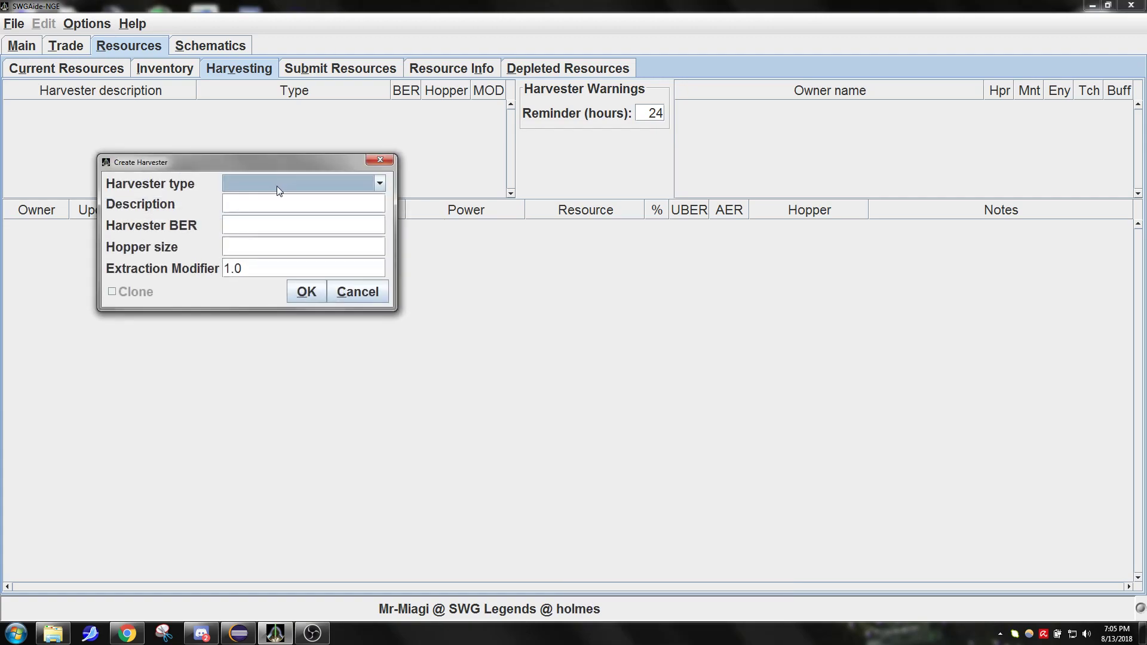
click(278, 186)
click(279, 252)
click(251, 227)
text(44)
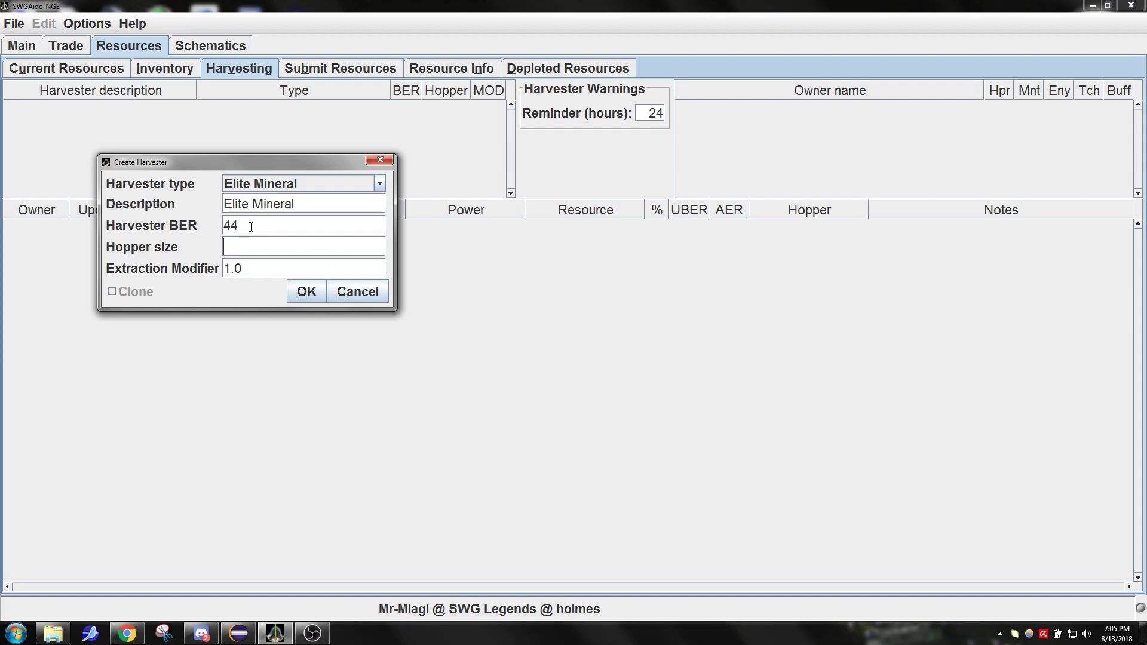
click(380, 184)
scroll(299, 246, down, 5)
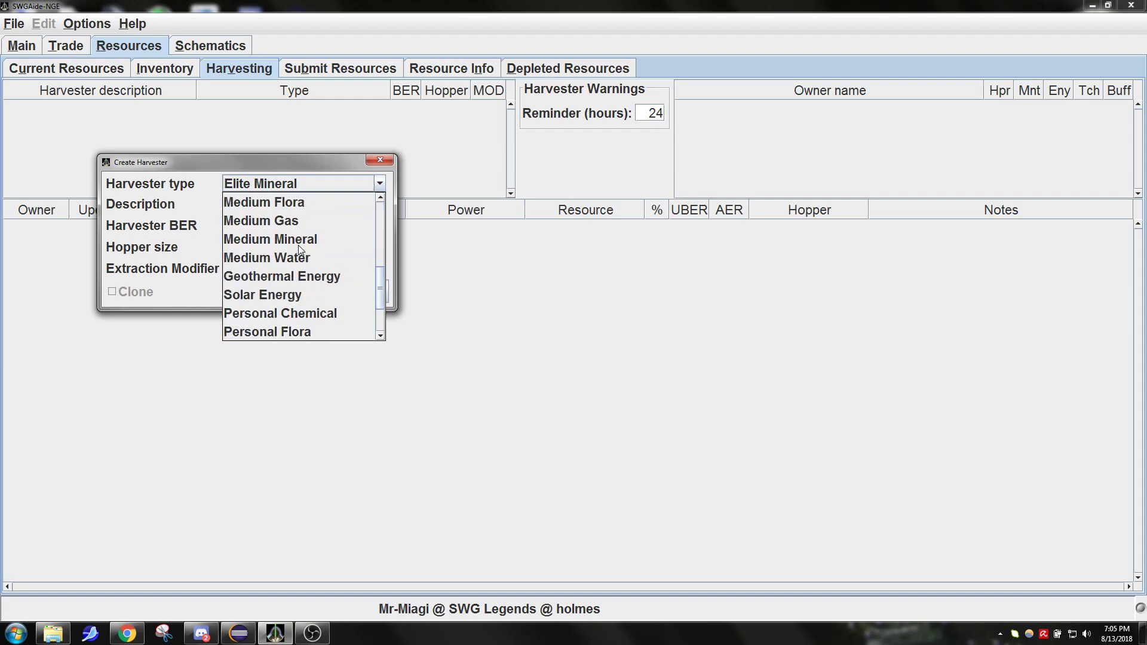
scroll(307, 271, up, 5)
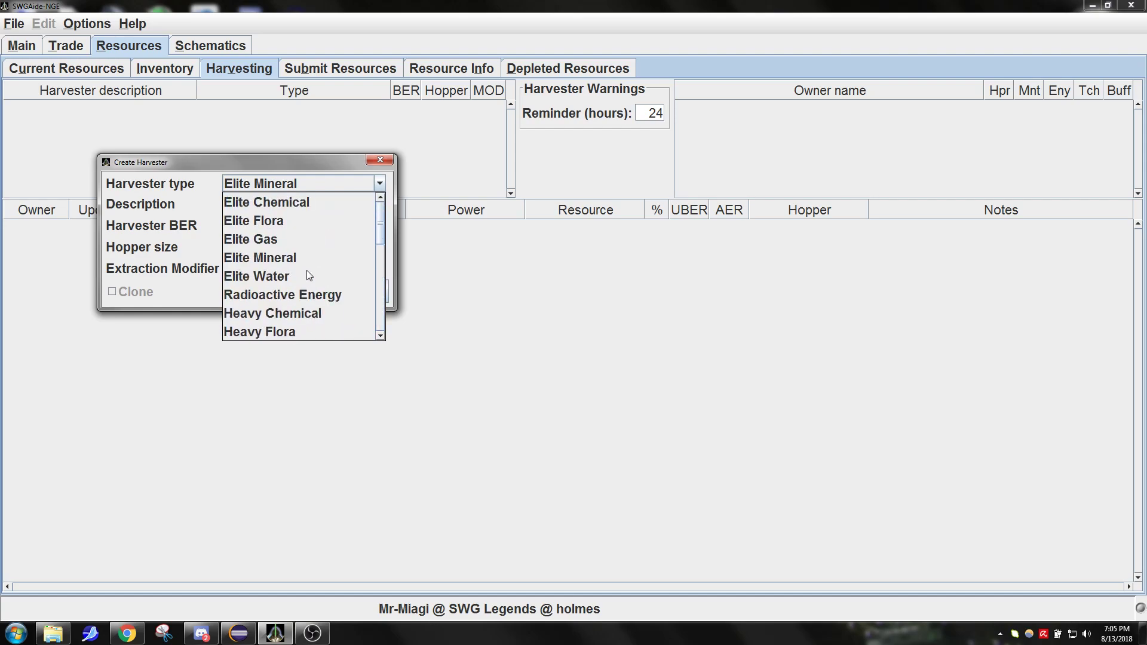
click(210, 165)
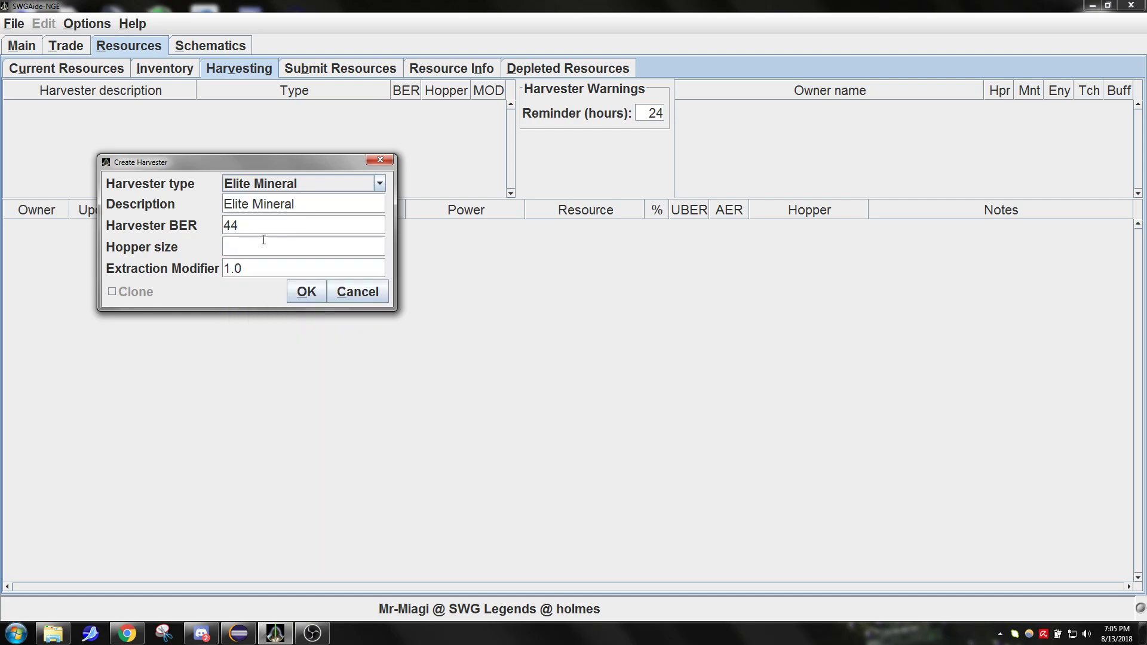
Set the Elite Mineral harvester's hopper size to 412000 and extraction modifier to 2, and create it.
click(251, 225)
click(242, 247)
text(412000)
key(Tab)
text(2)
click(304, 292)
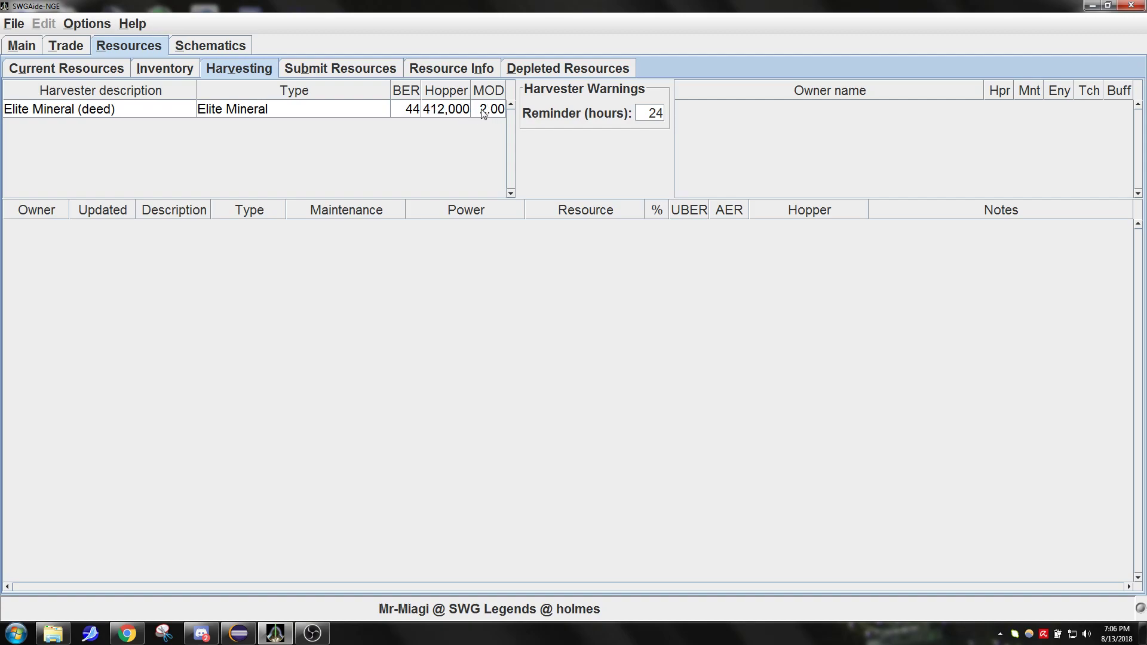
Create an Elite Chemical harvester with BER 44, hopper size 412000 and extraction modifier 2.
right_click(93, 146)
click(110, 160)
click(239, 184)
click(247, 201)
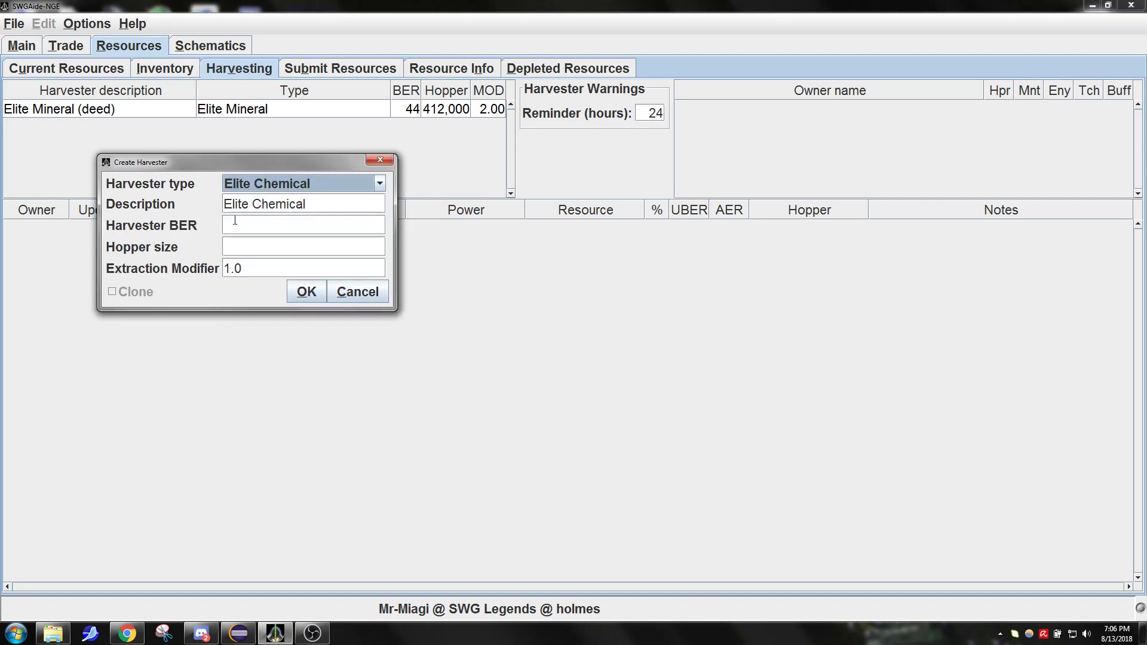
click(240, 222)
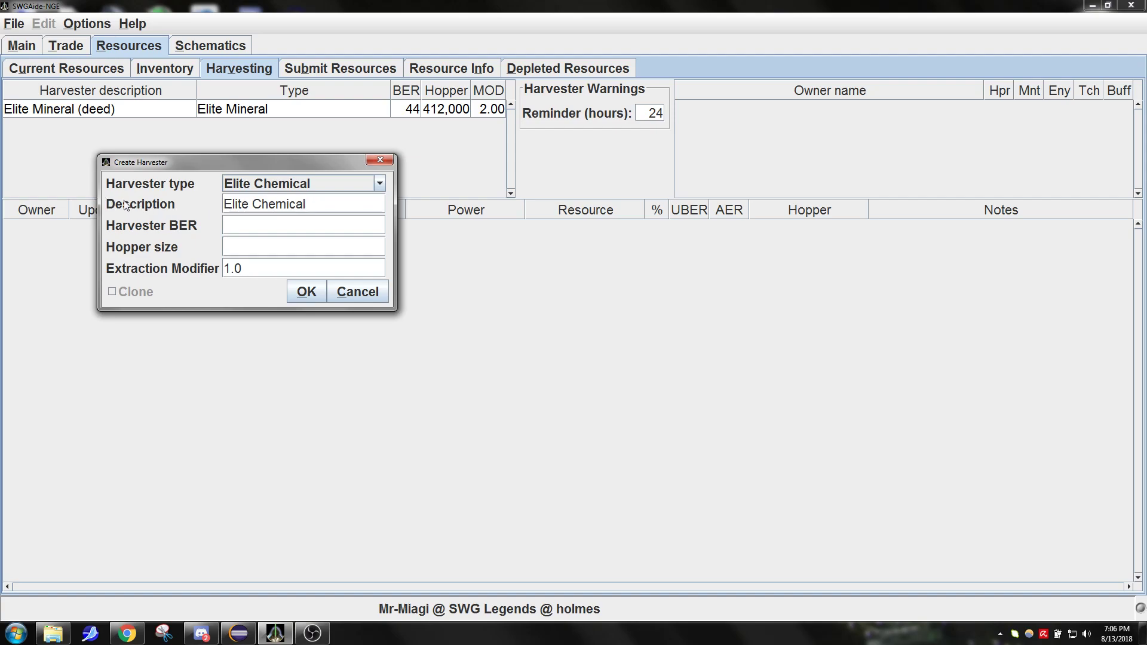
click(321, 205)
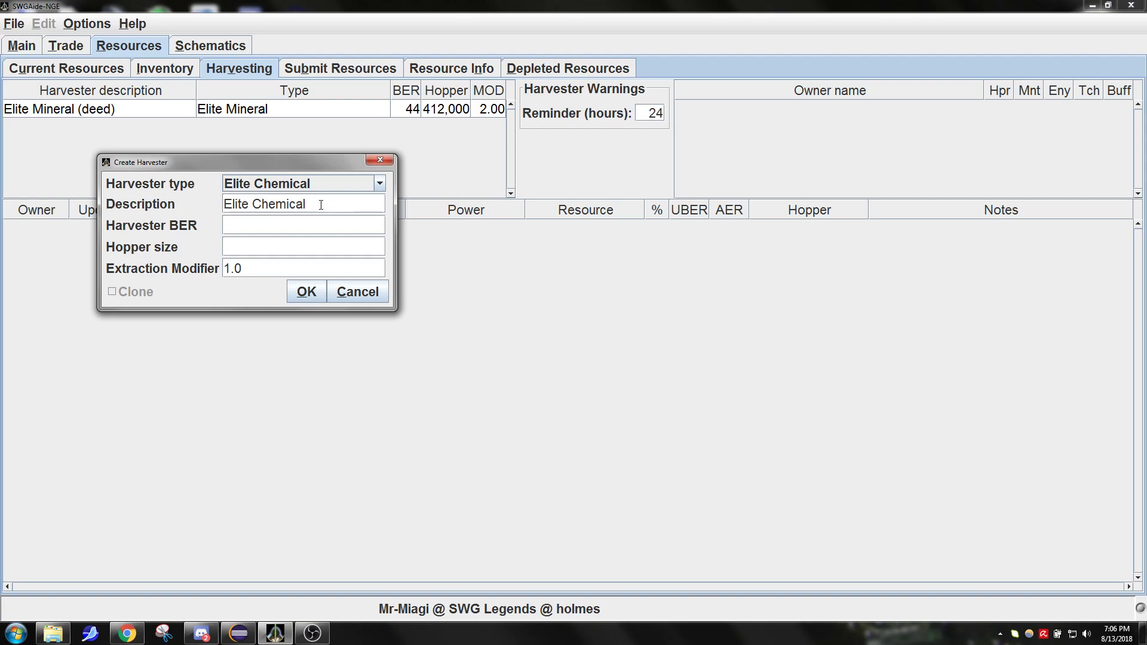
click(247, 225)
text(44)
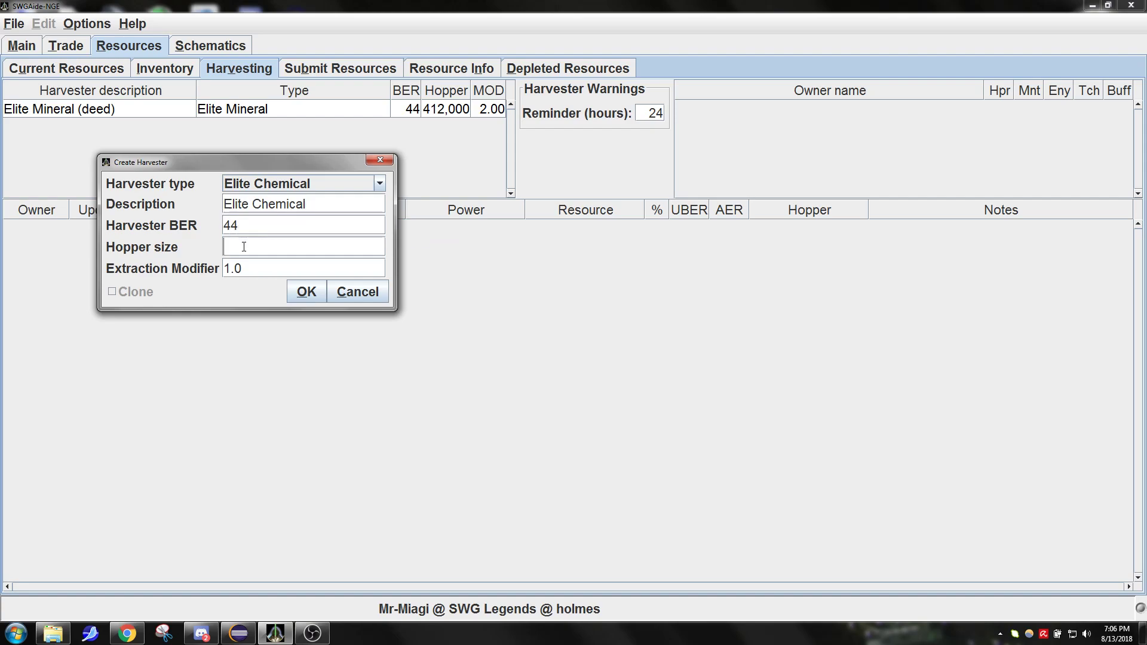
text(412000)
double_click(250, 269)
text(2)
click(305, 293)
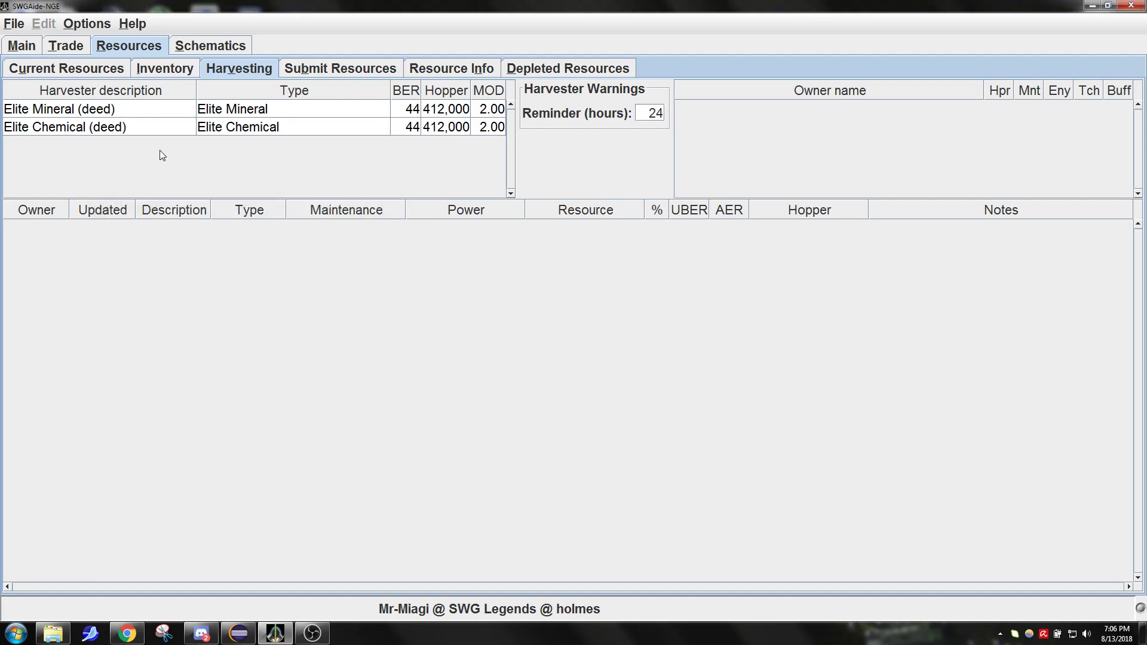
Try to create a second Elite Mineral harvester with BER 44, hopper size 412000 and extraction modifier 2.
right_click(154, 180)
click(182, 192)
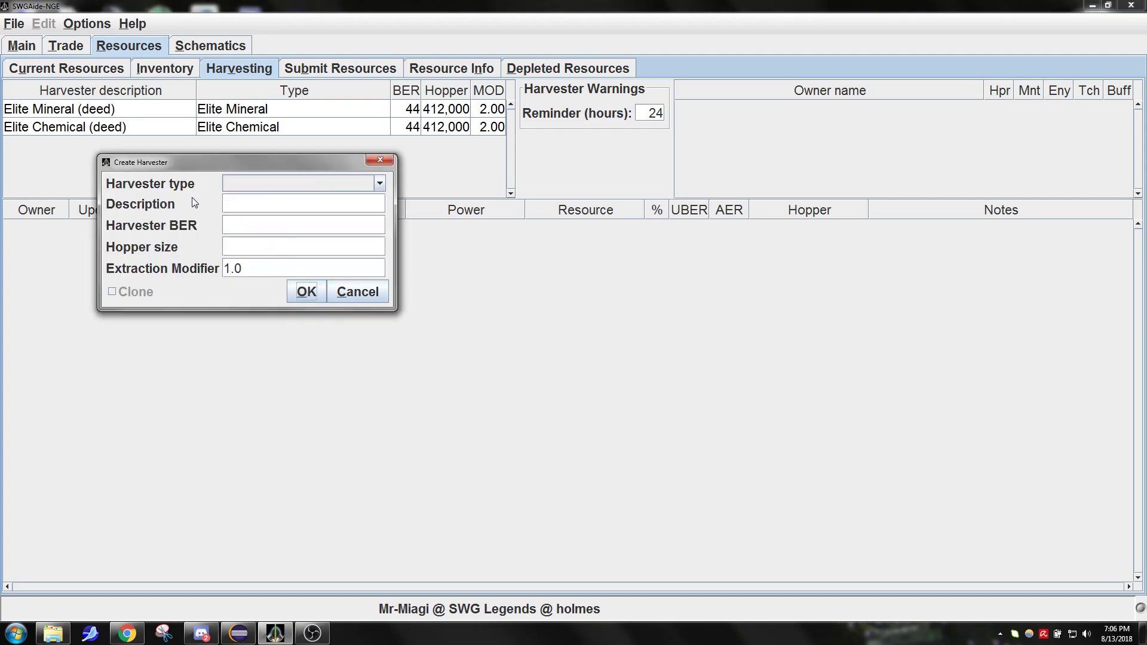
click(258, 181)
click(260, 257)
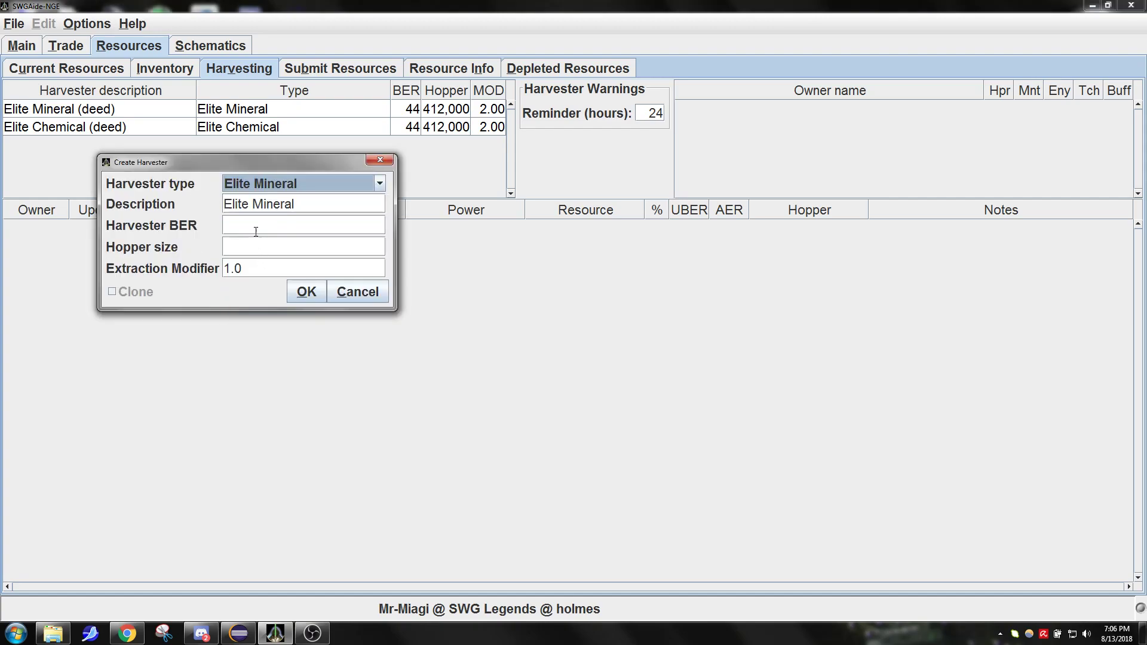
click(243, 225)
text(44)
click(237, 246)
text(412000)
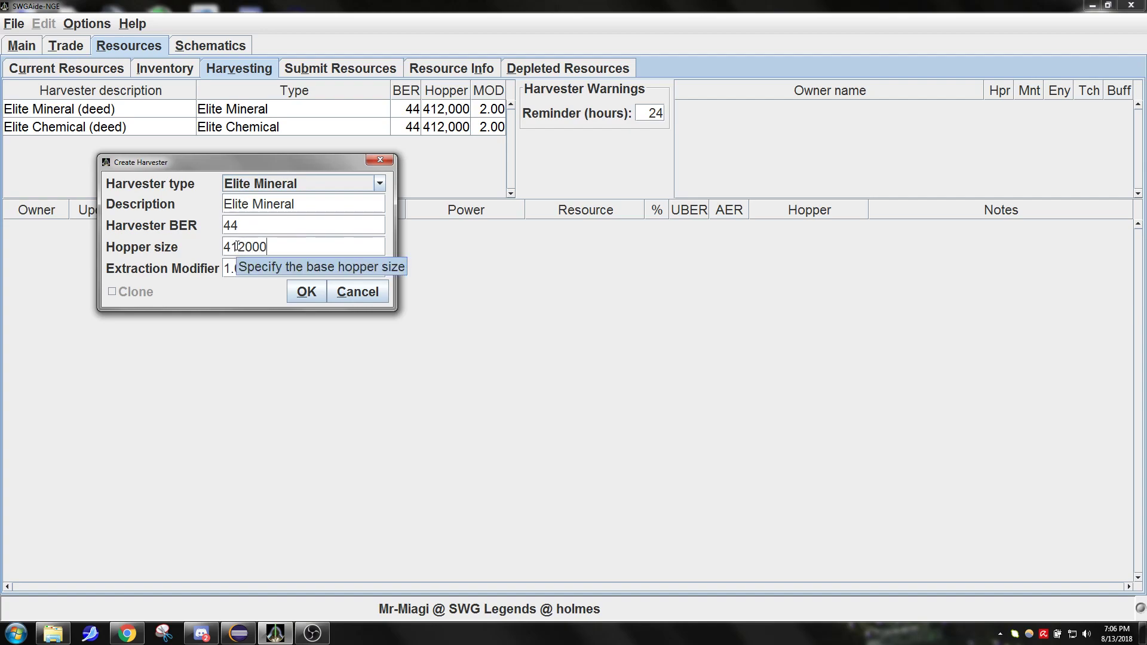
click(239, 267)
double_click(239, 267)
text(2)
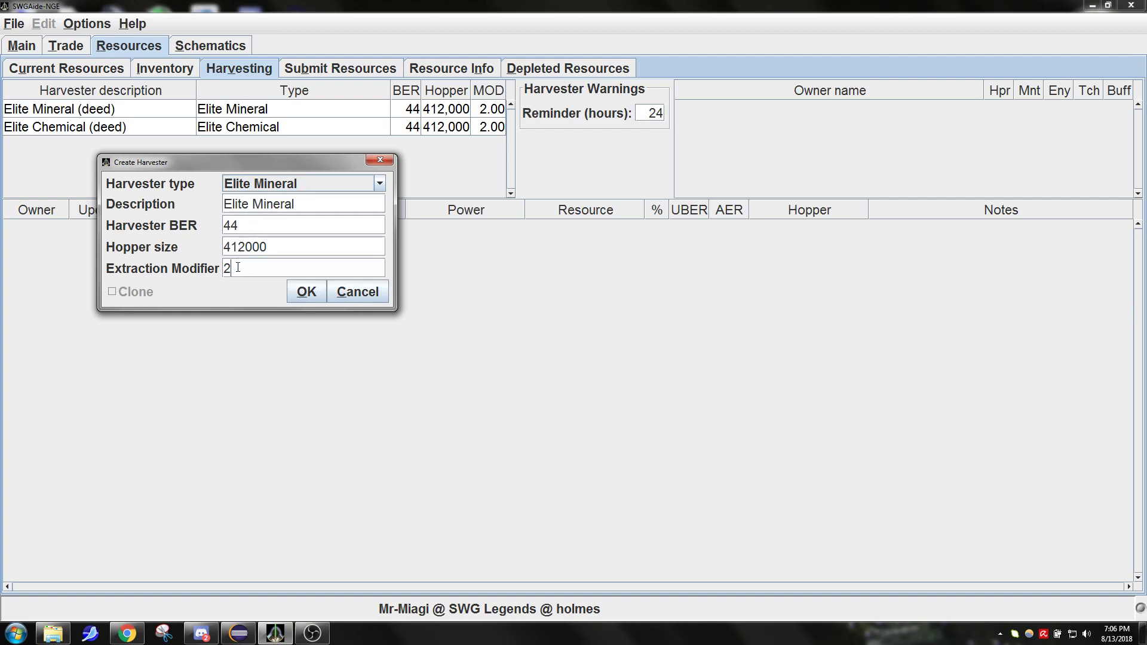
click(306, 294)
click(306, 228)
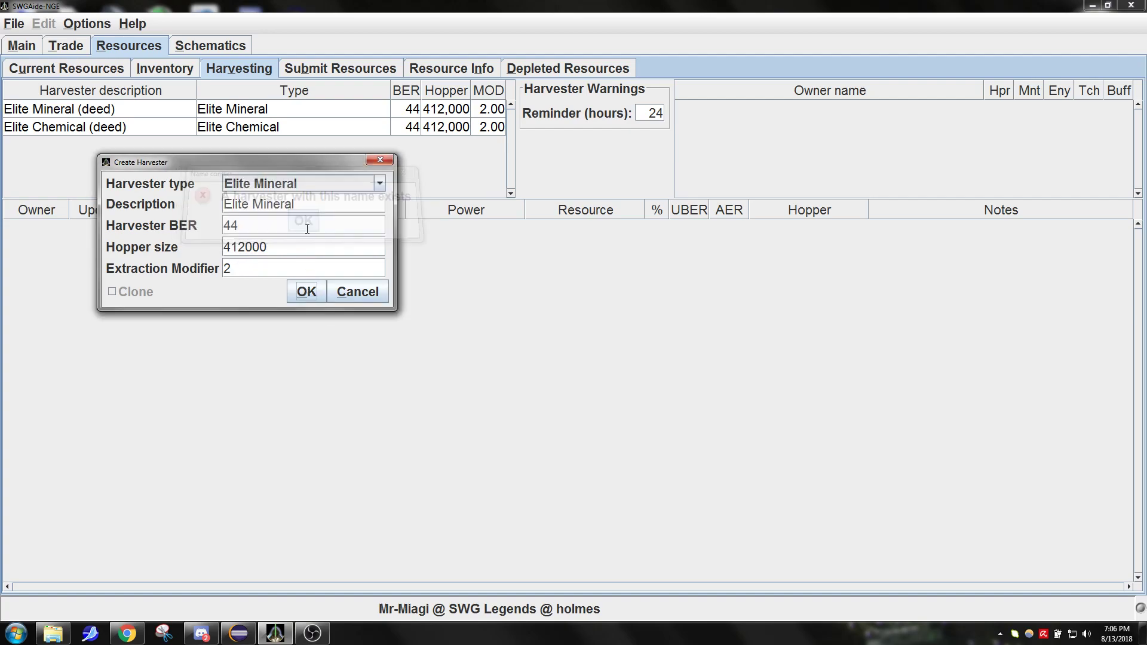
Replace the second Elite Mineral harvester's description with Chuck Norris and create it.
click(306, 211)
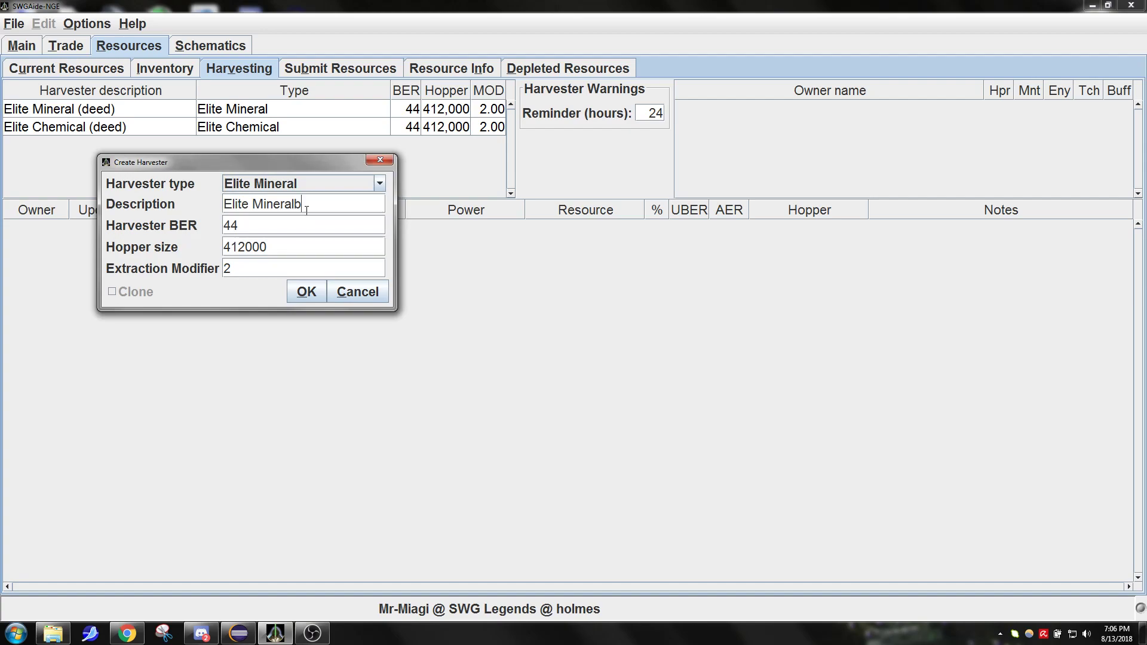
text(2)
drag(312, 203, 223, 206)
text(Chuck Norris)
click(306, 293)
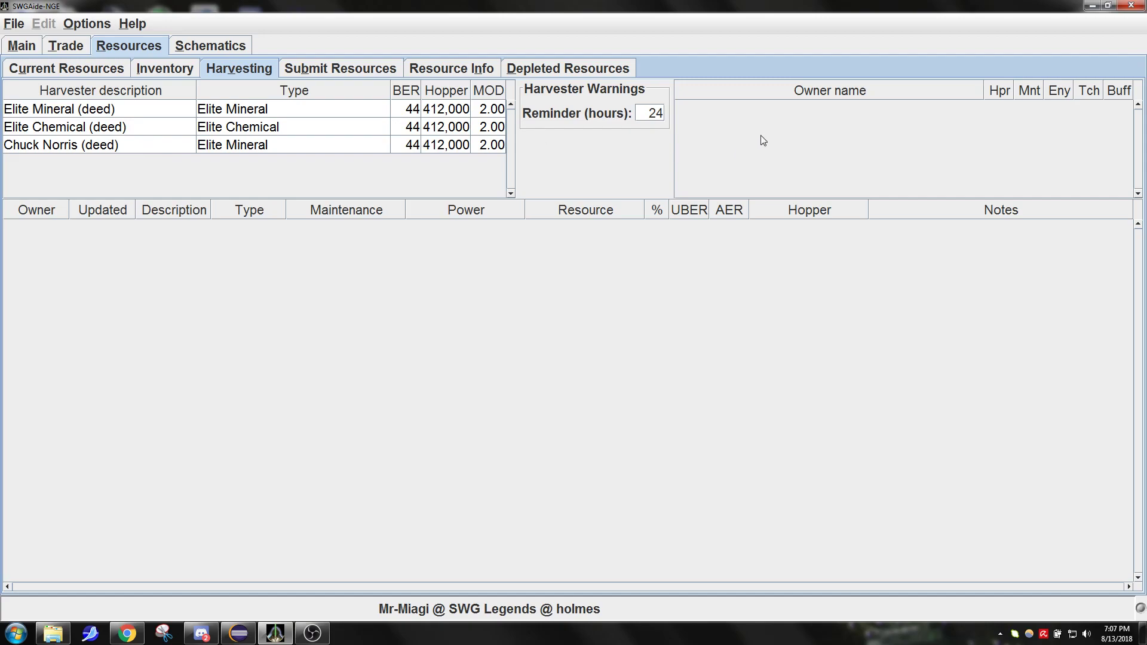
Create the harvester owner Mr-Miagi with storage, maintenance and energy efficiency and Advanced Harvester Technology all set to 0.
right_click(776, 139)
click(792, 159)
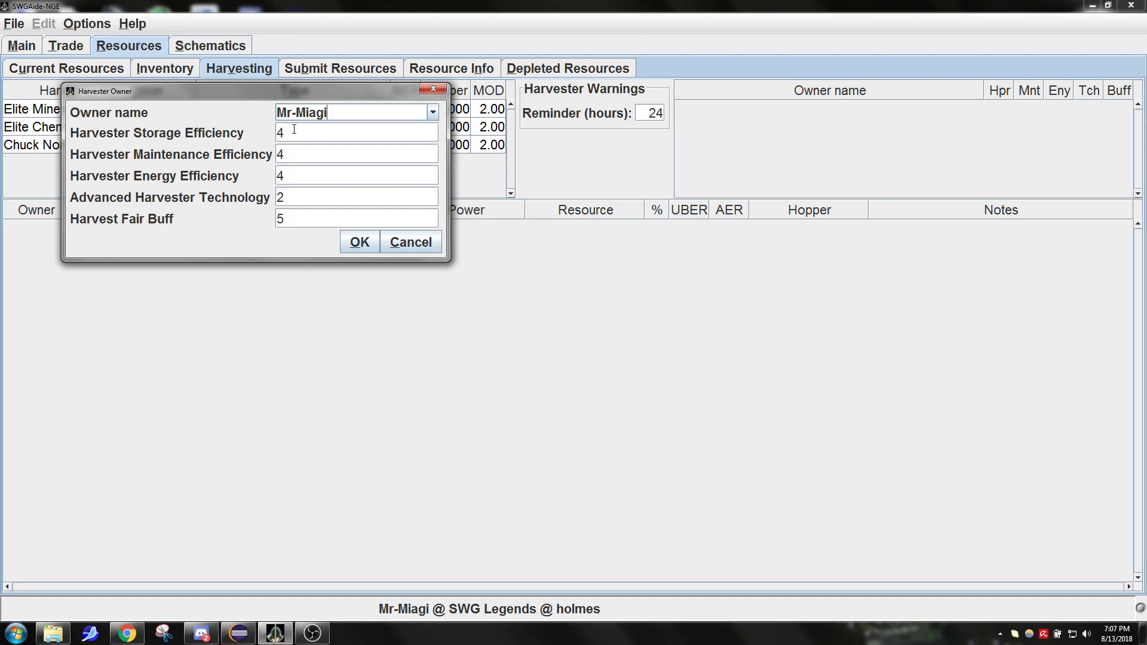
click(293, 155)
double_click(291, 129)
text(0)
double_click(289, 154)
text(0)
double_click(291, 176)
text(0)
double_click(291, 194)
text(0)
click(358, 244)
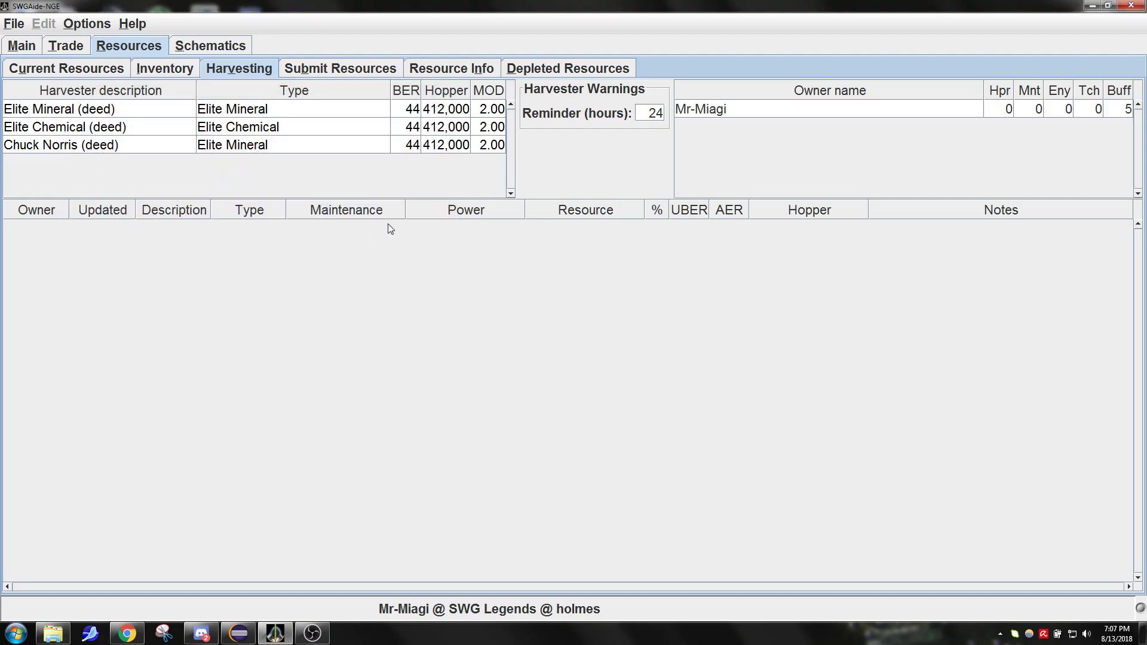
Create a second harvester owner, Thunderbum, keeping the preset skill and buff values.
right_click(750, 183)
click(769, 195)
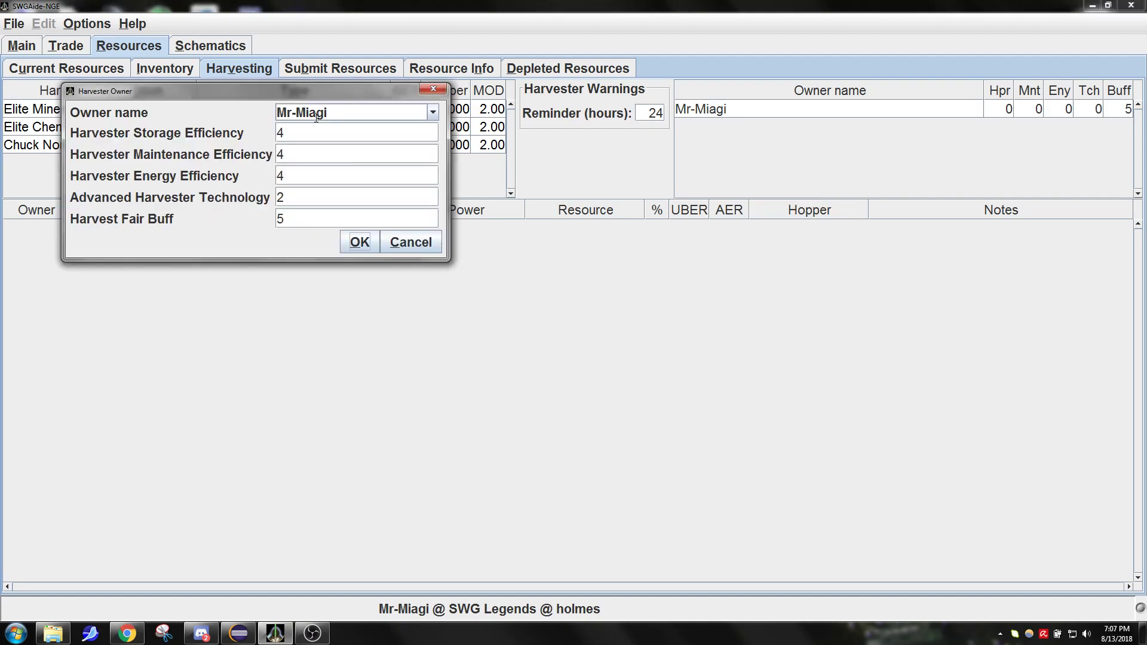
click(432, 112)
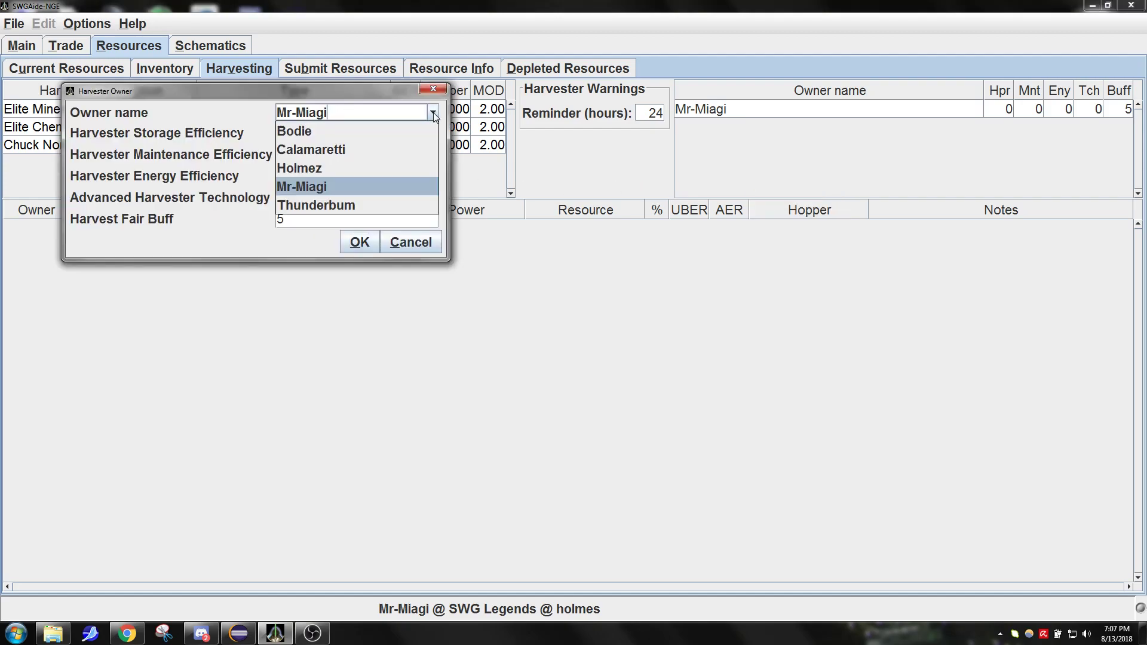
click(322, 202)
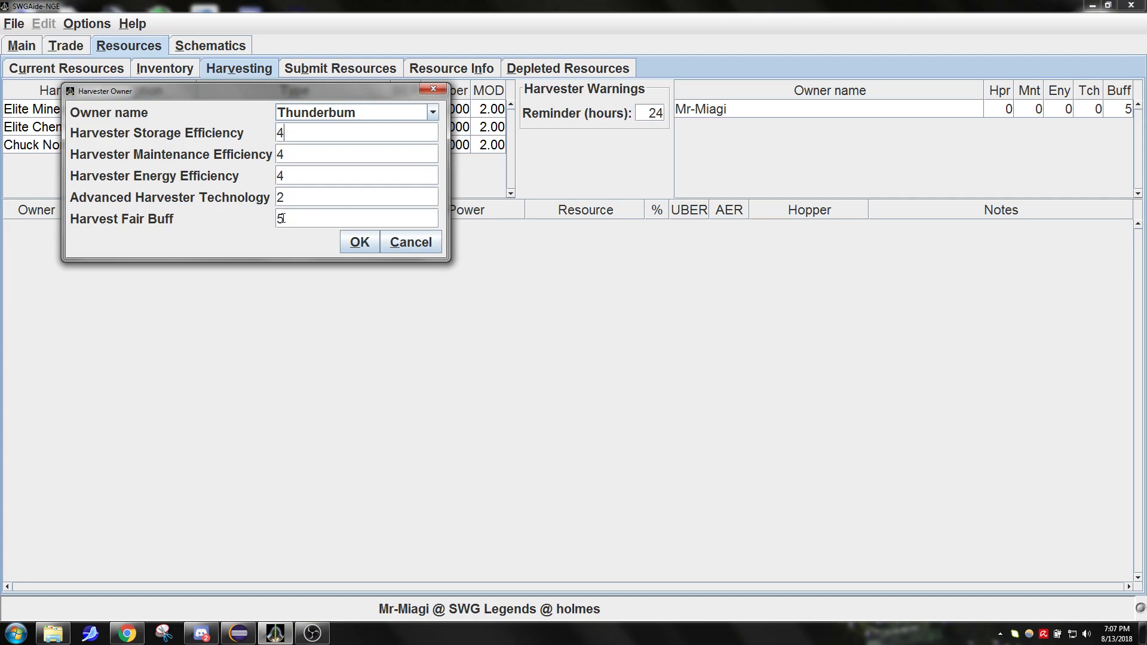
click(359, 242)
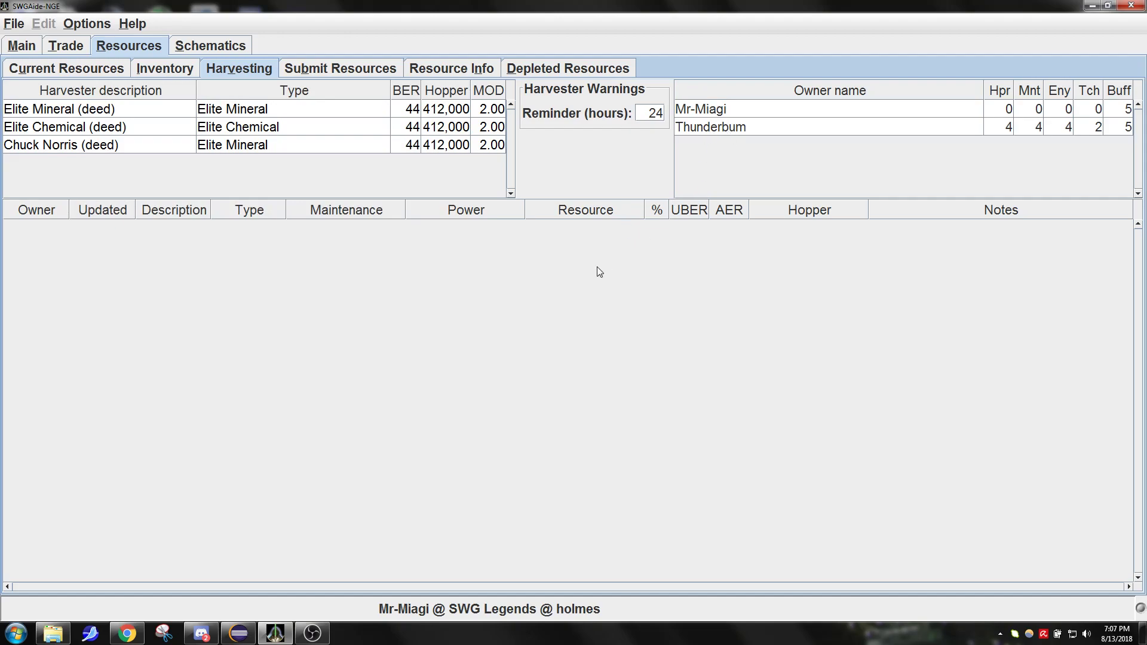
right_click(540, 320)
click(407, 389)
right_click(574, 346)
right_click(494, 338)
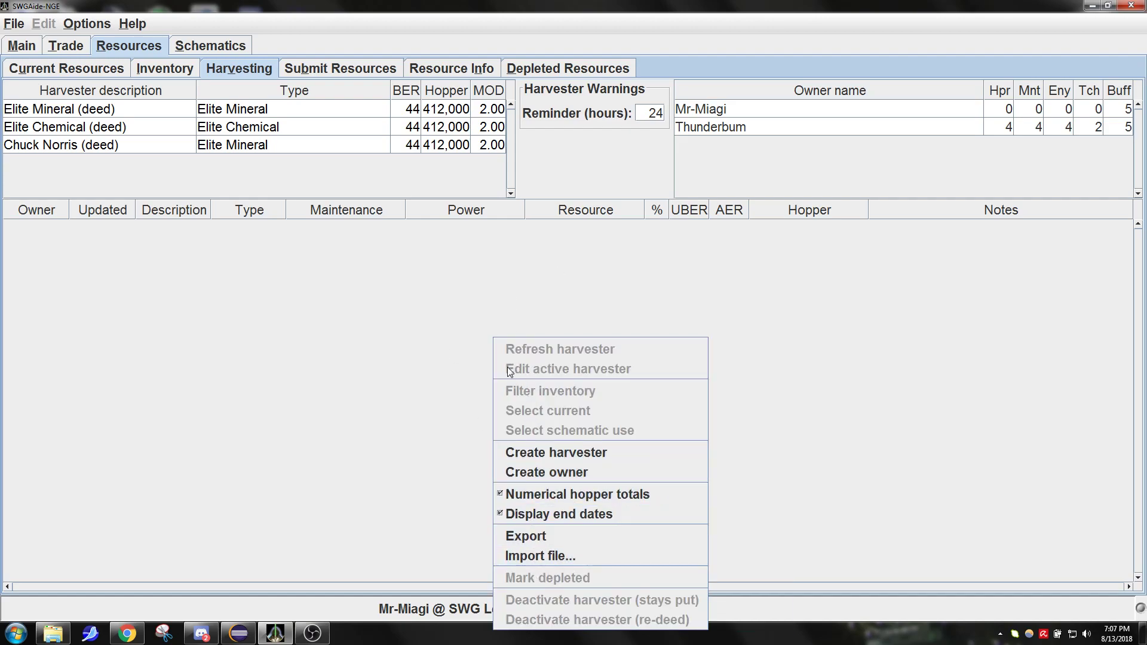
click(520, 300)
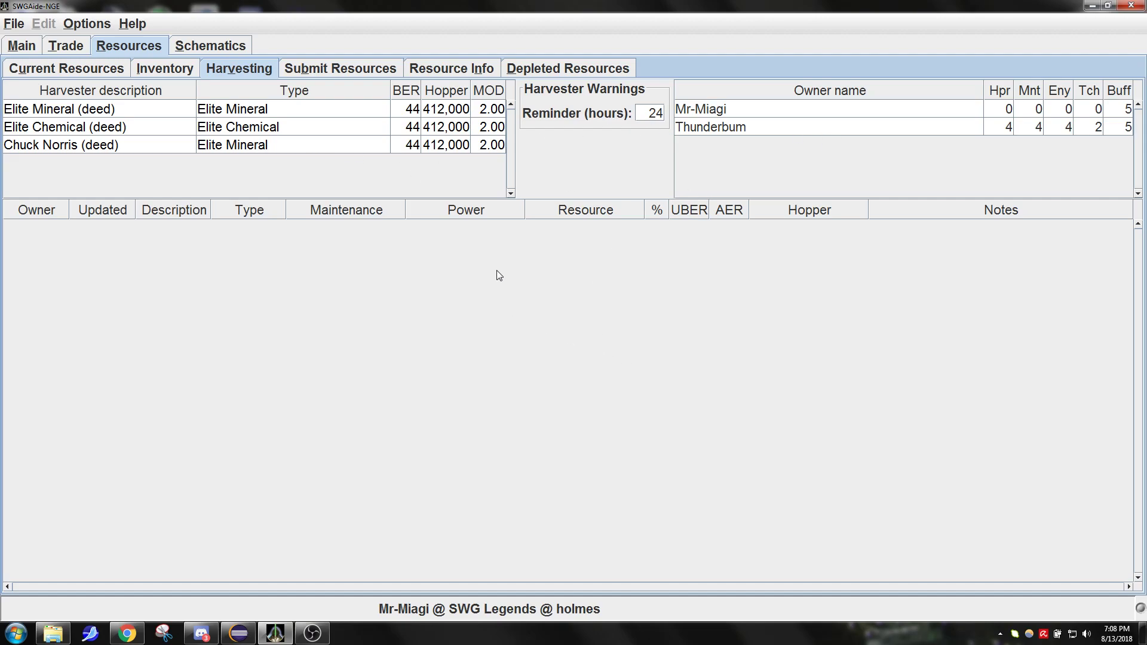
right_click(500, 324)
click(474, 304)
Look through the help page on harvesting down to its end and close it.
click(134, 24)
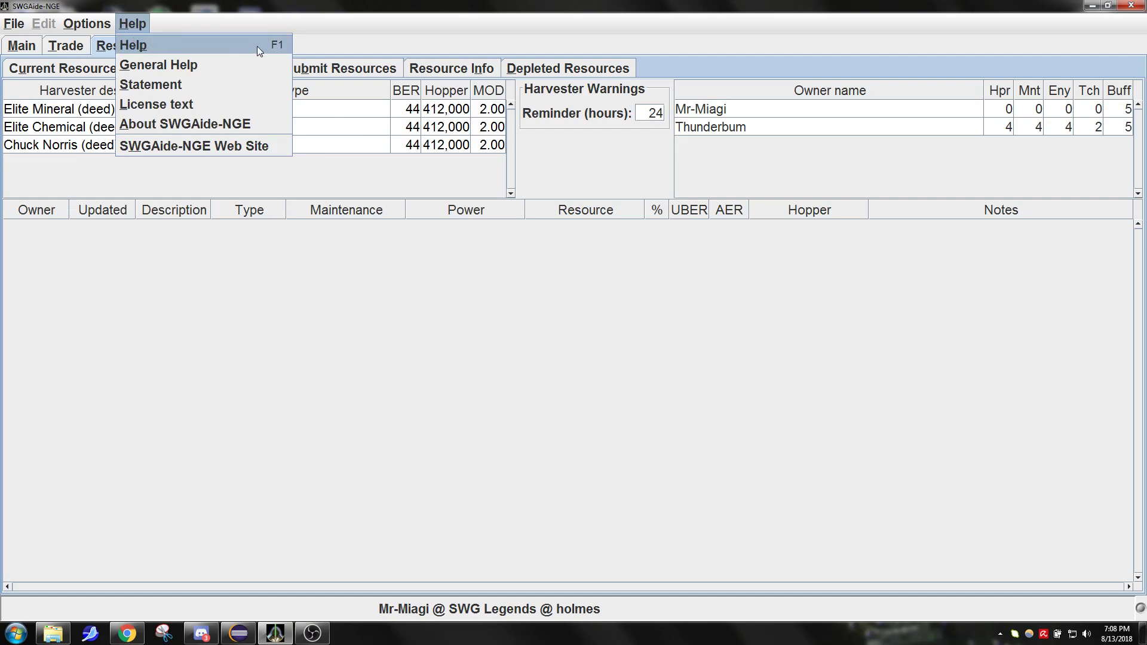
click(138, 48)
scroll(239, 201, down, 10)
scroll(247, 218, down, 15)
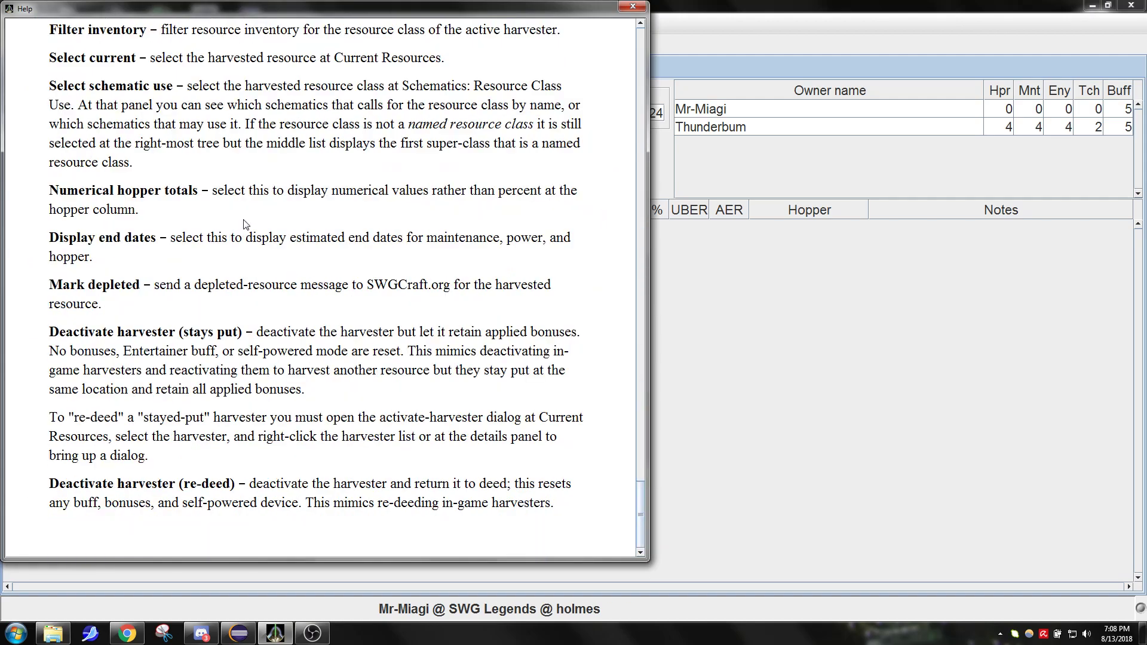
click(632, 7)
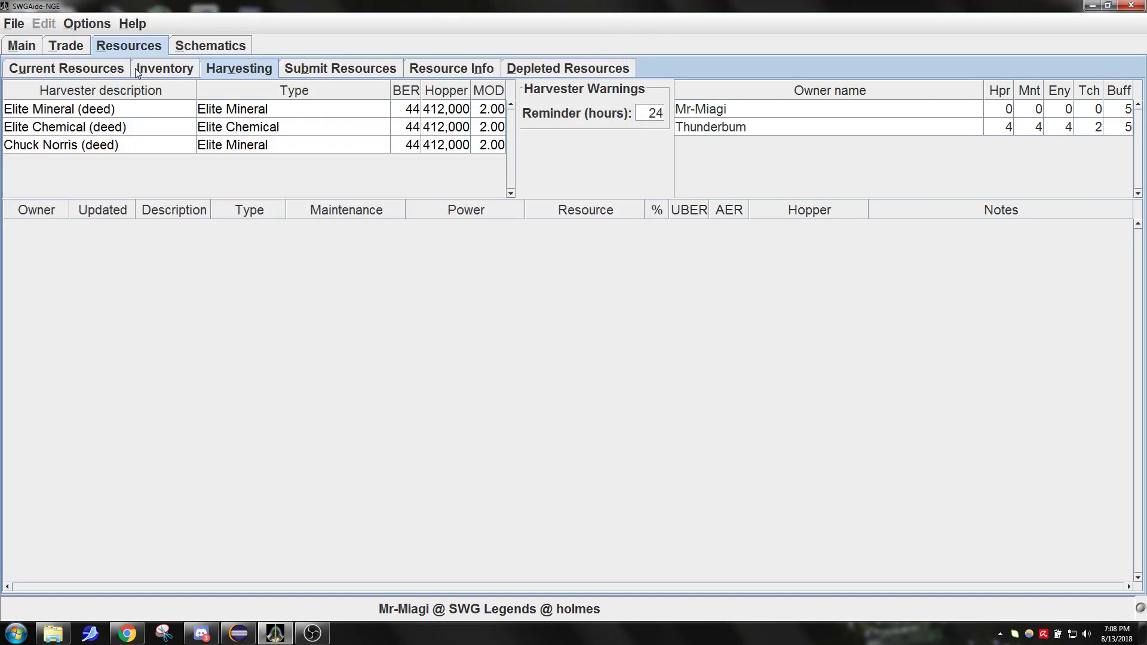
click(133, 24)
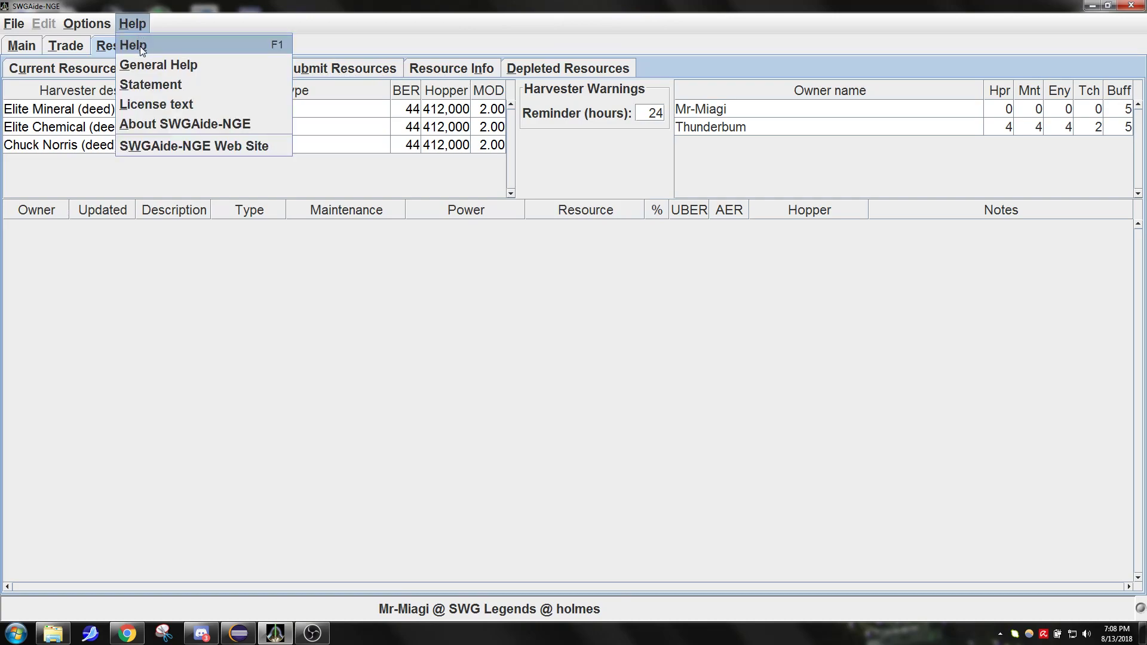
click(202, 15)
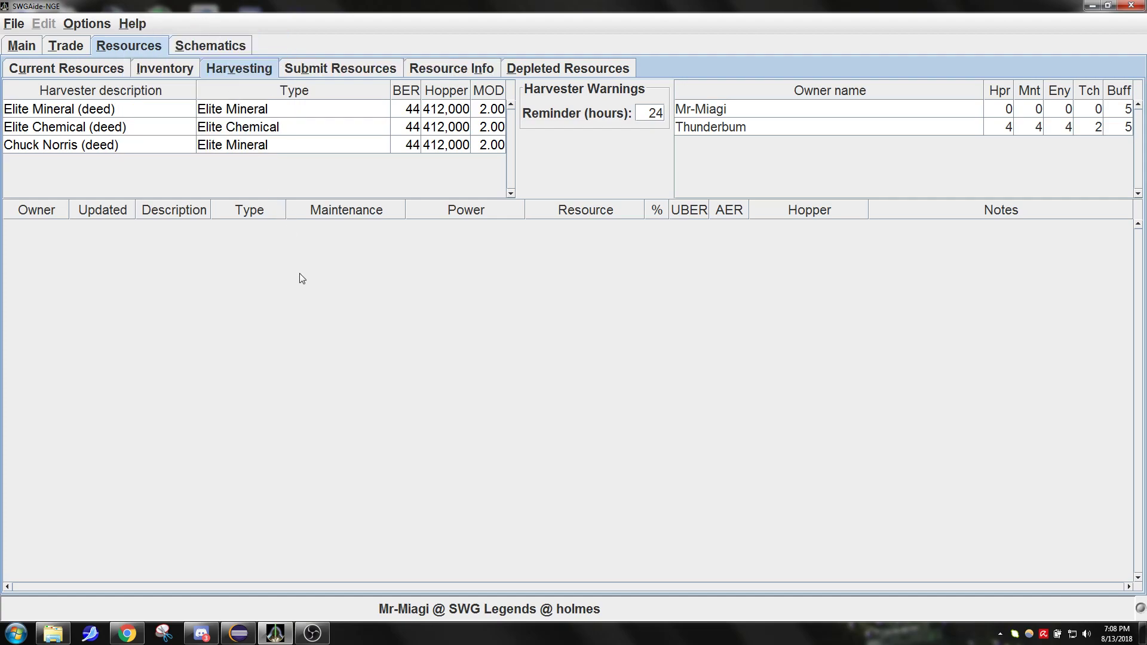
Filter the current resources to Inorganic and add the Keschel Extrusive Ore Alanymof to the harvester panel.
click(72, 71)
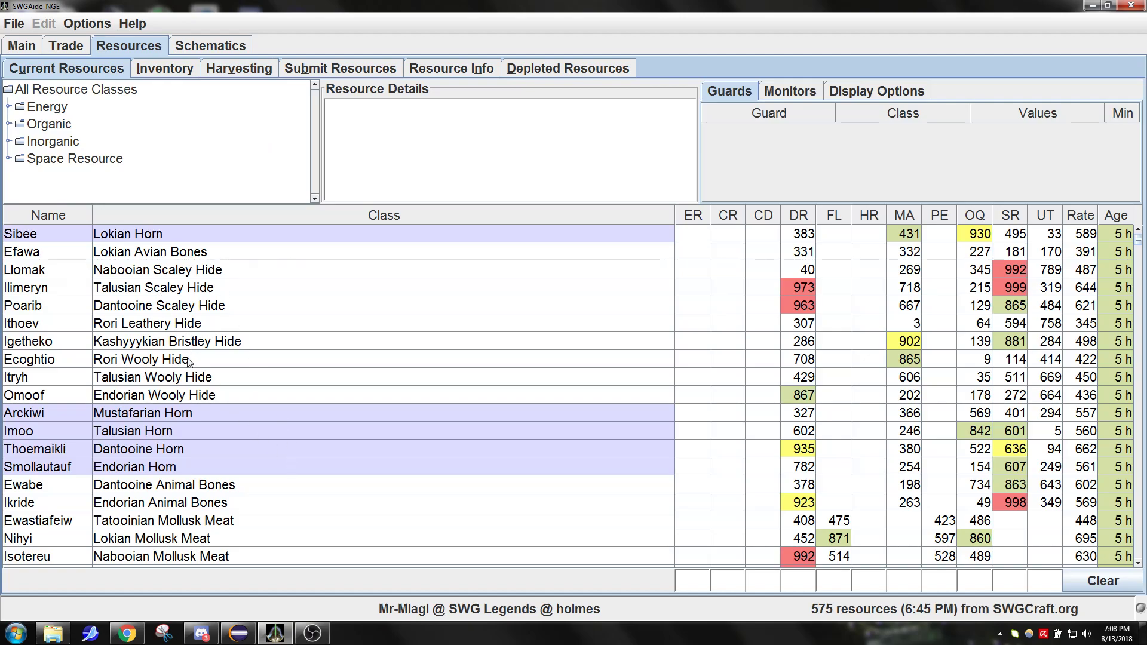
click(48, 142)
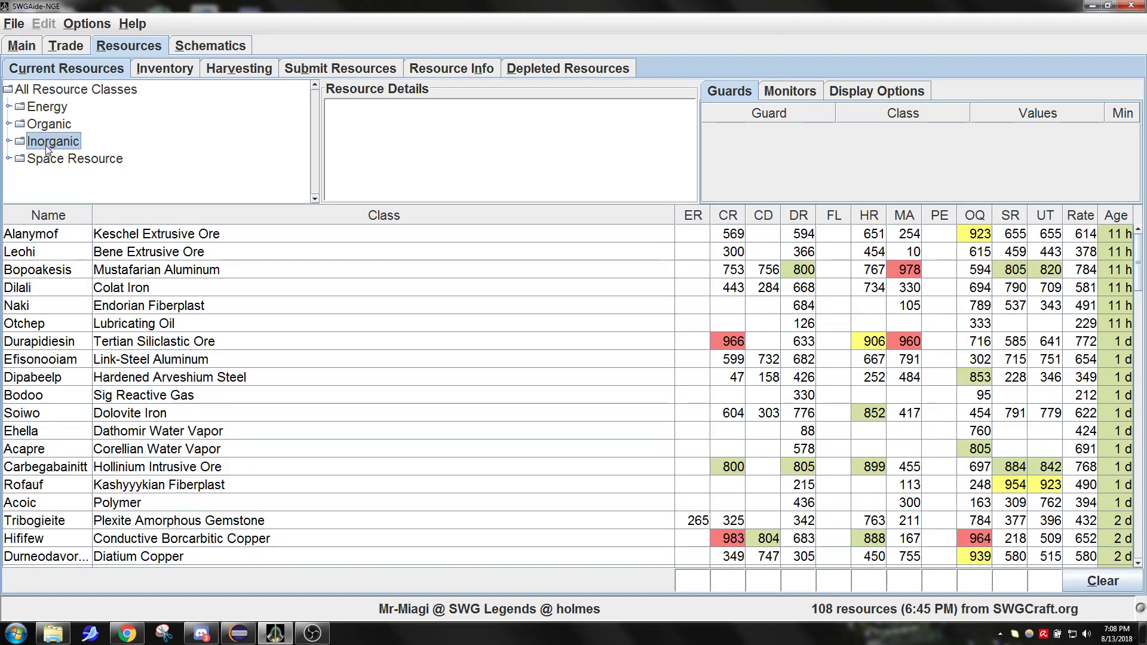
click(113, 237)
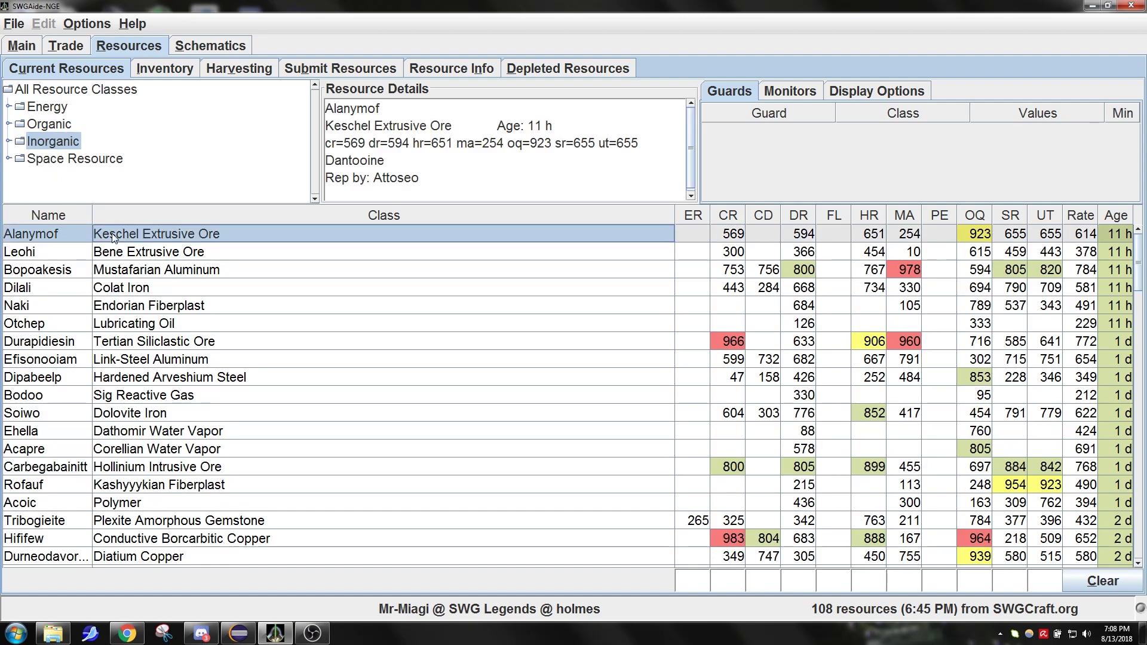
right_click(113, 238)
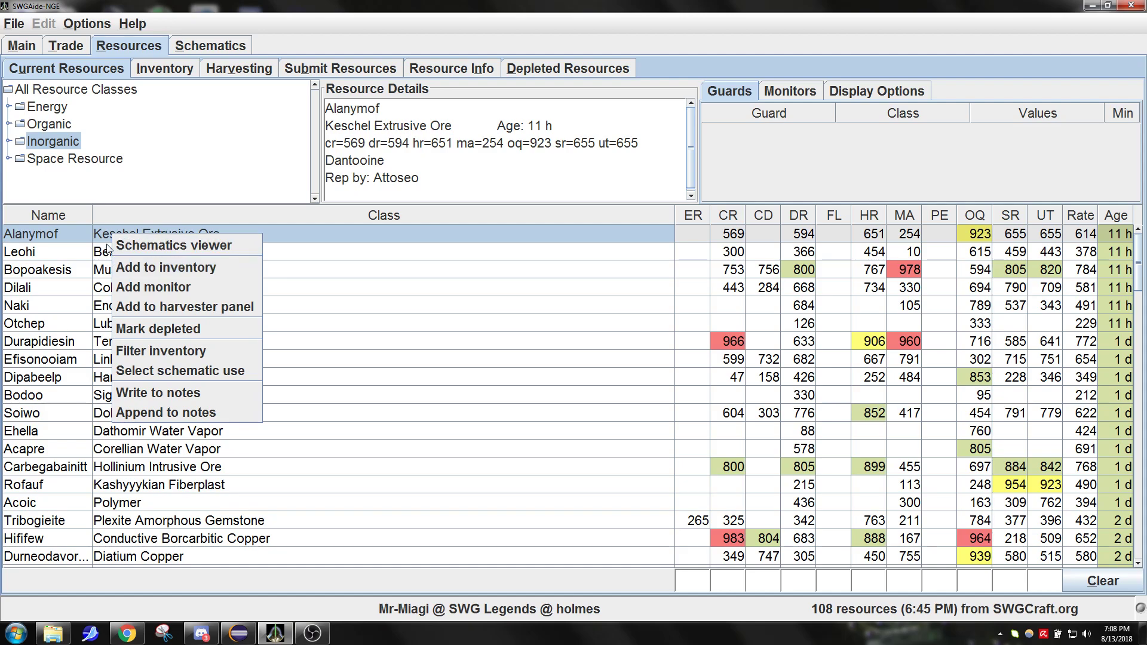
click(71, 250)
right_click(71, 250)
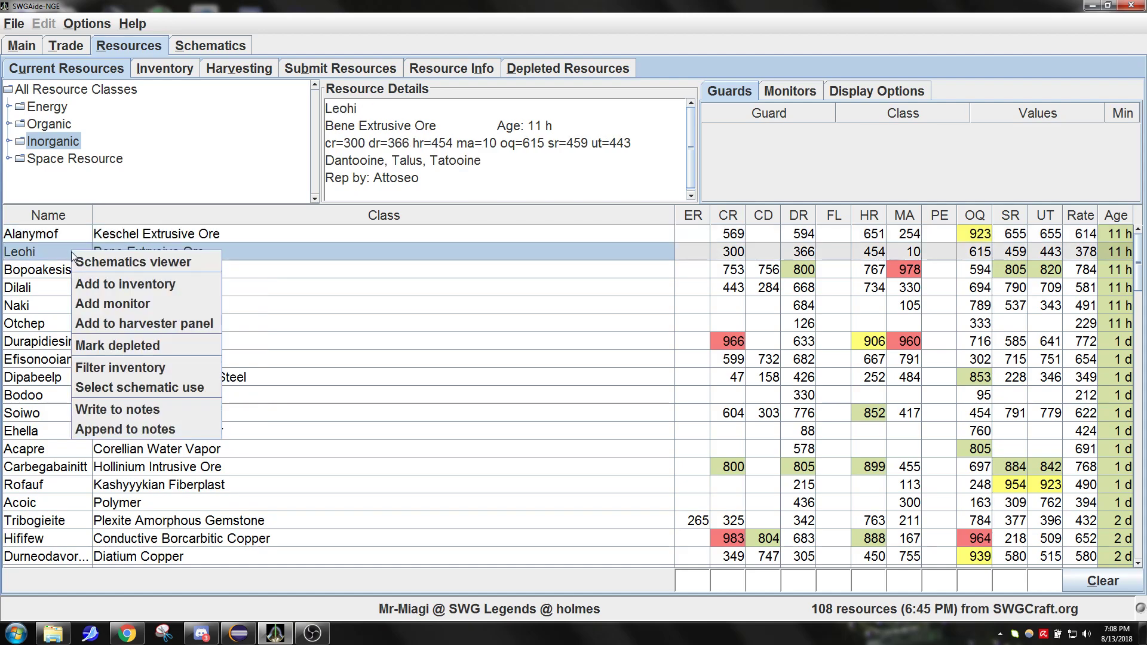
click(67, 232)
right_click(67, 232)
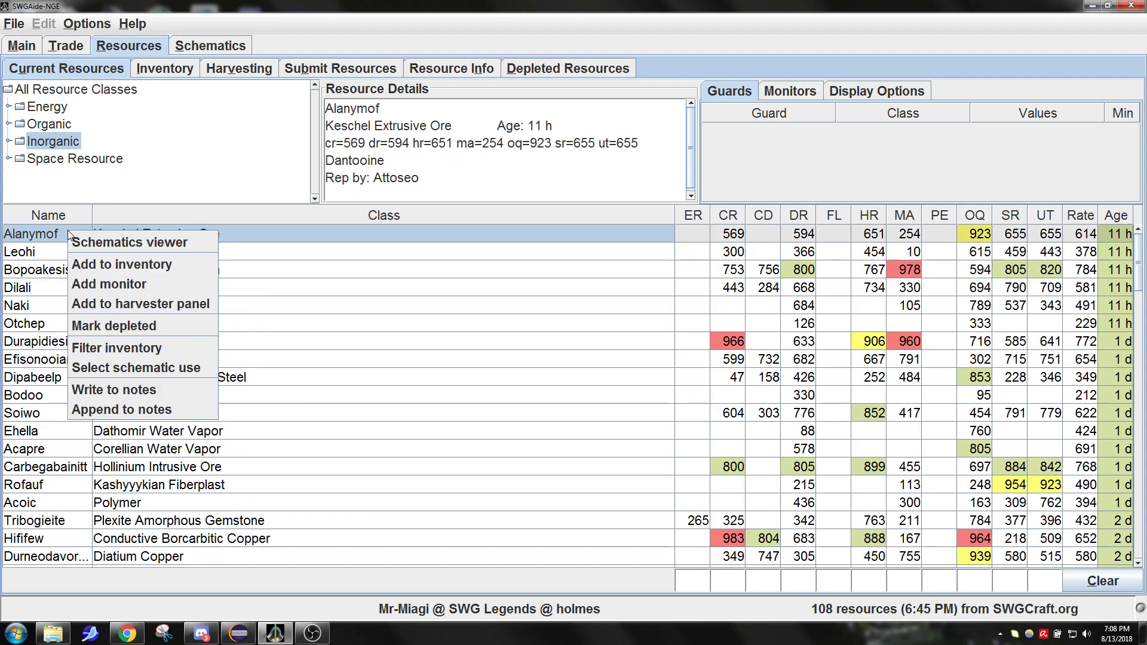
click(137, 304)
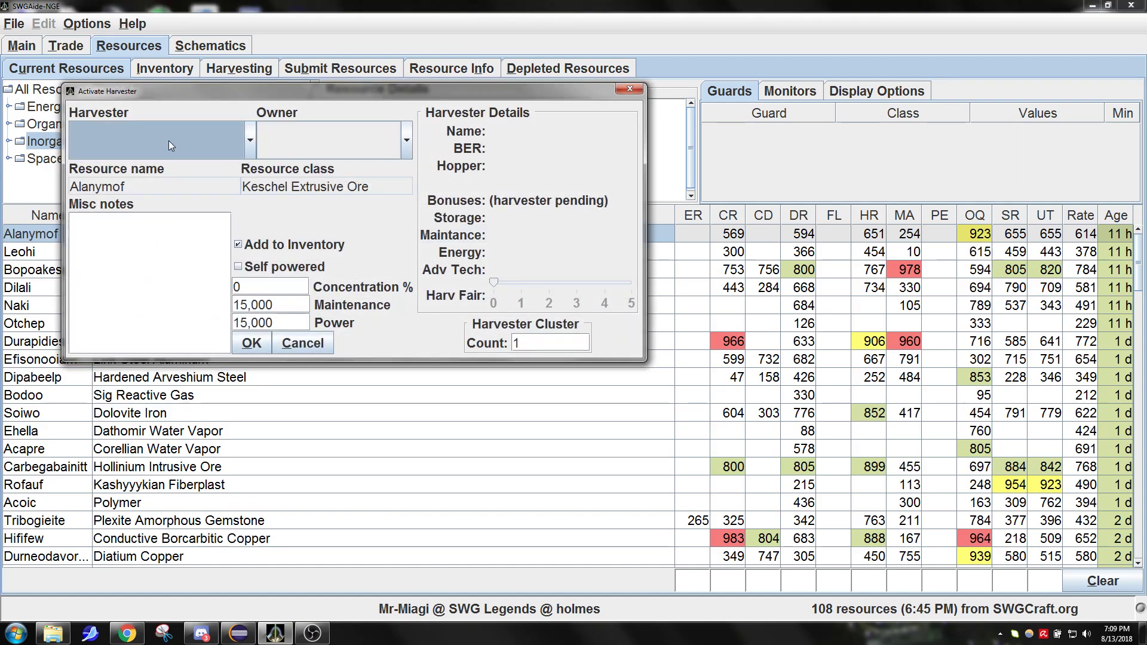
Assign the Chuck Norris harvester and the owner Mr-Miagi to the Alanymof activation.
click(229, 141)
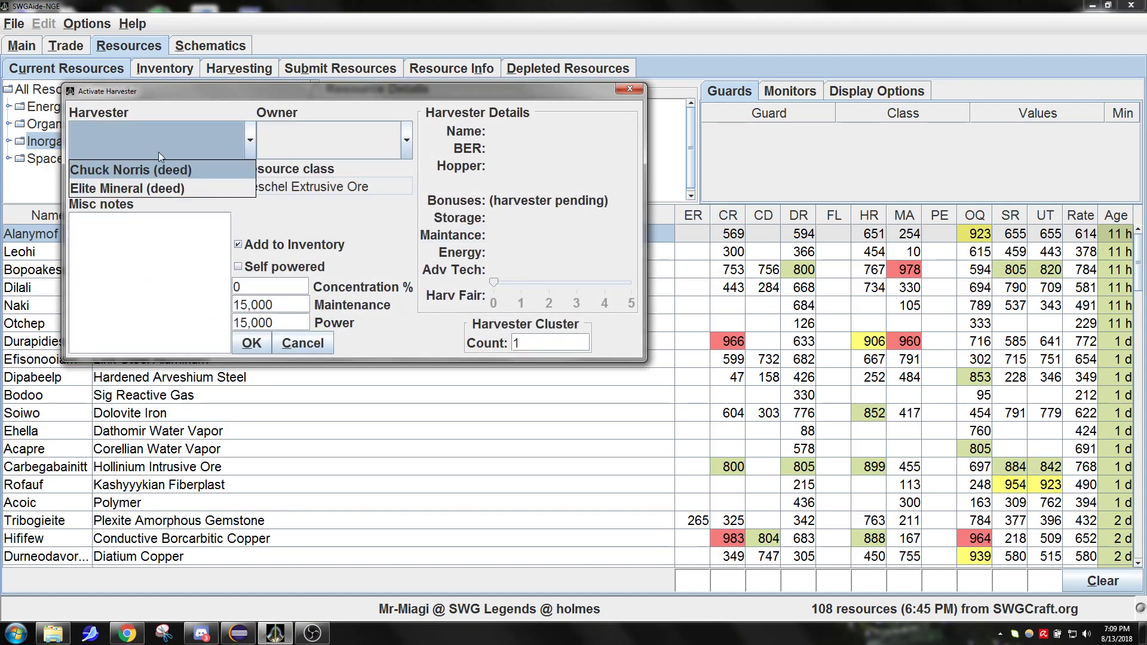
click(154, 170)
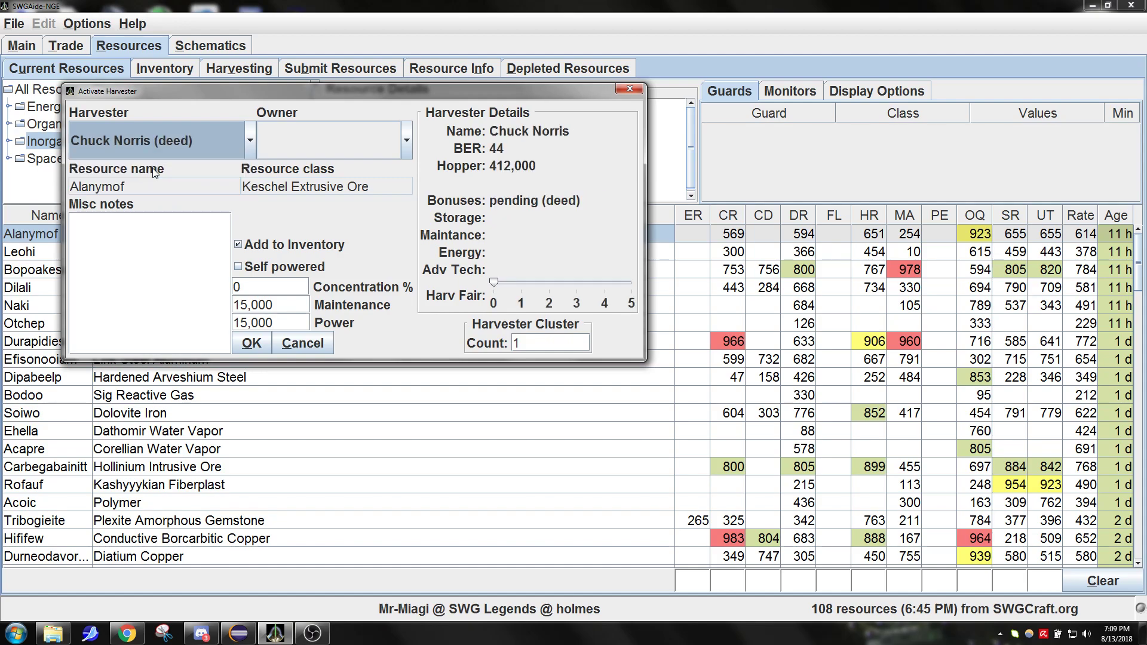
click(280, 146)
click(288, 170)
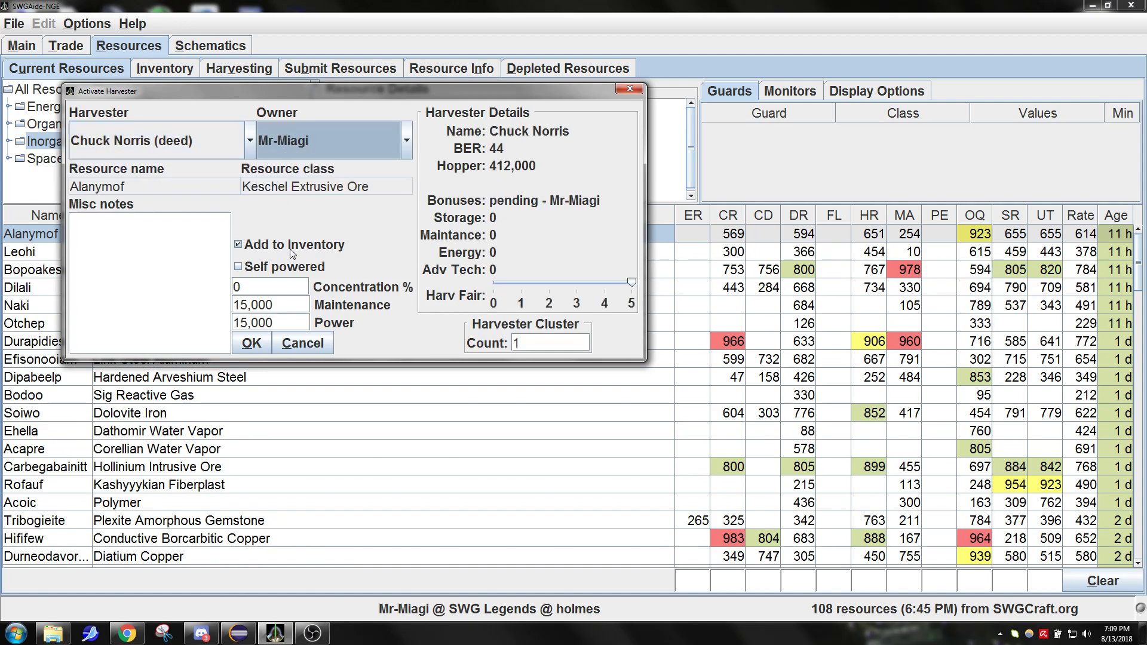
Set the concentration to 76 % and the harvester cluster count to 12, keeping maintenance and power at 15,000.
click(269, 287)
double_click(269, 288)
text(76)
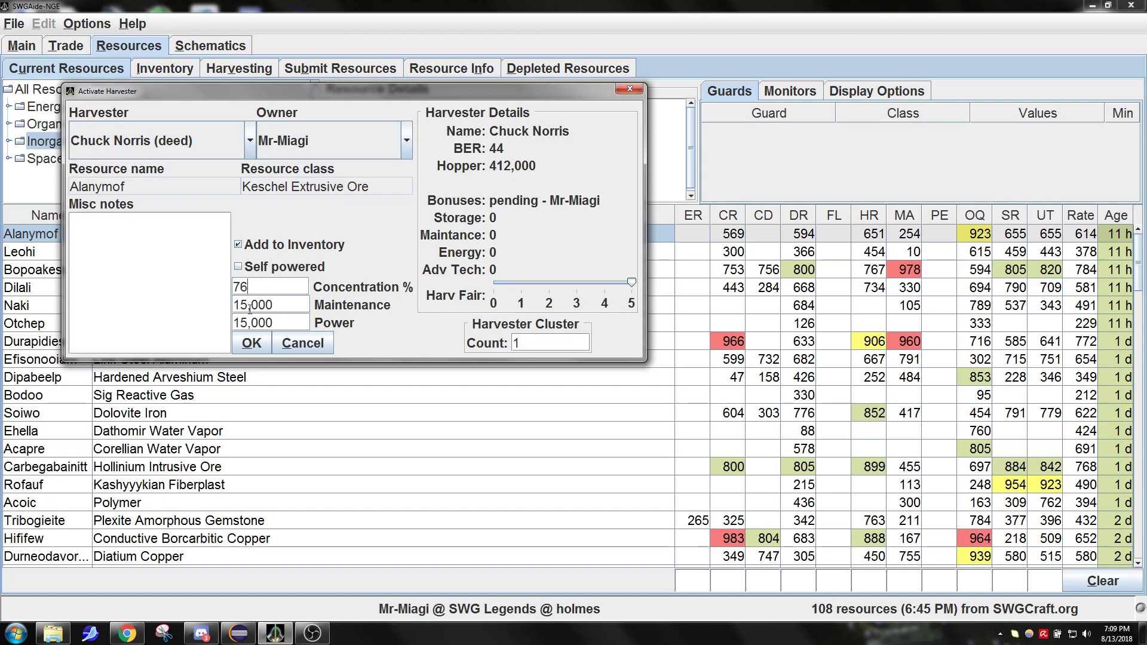
double_click(286, 304)
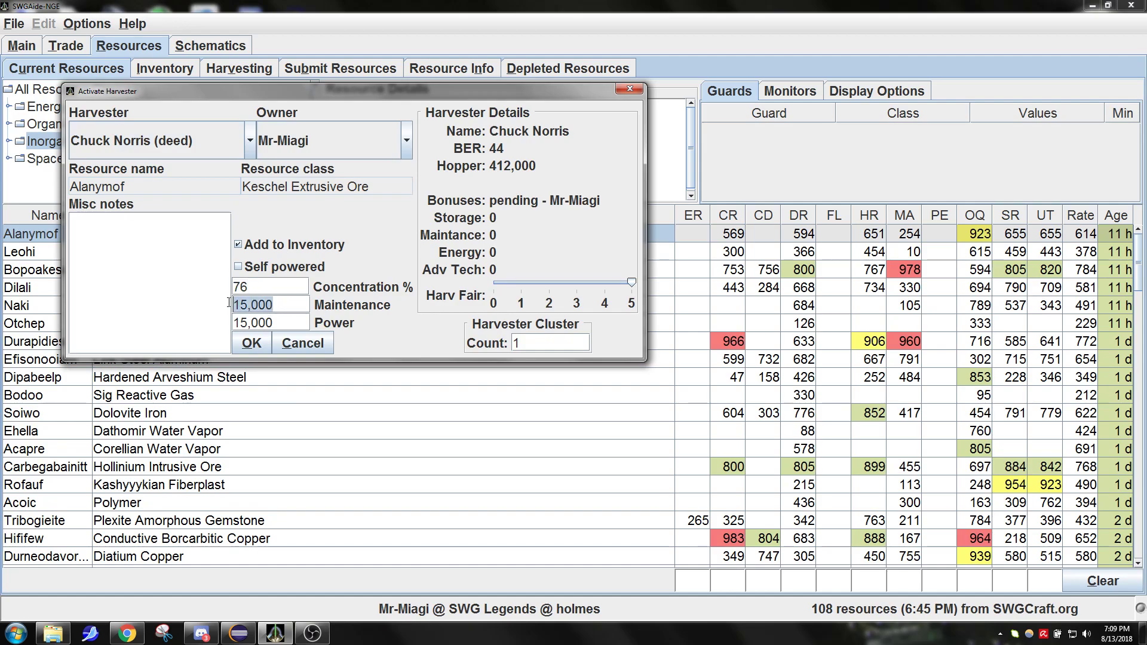
double_click(266, 324)
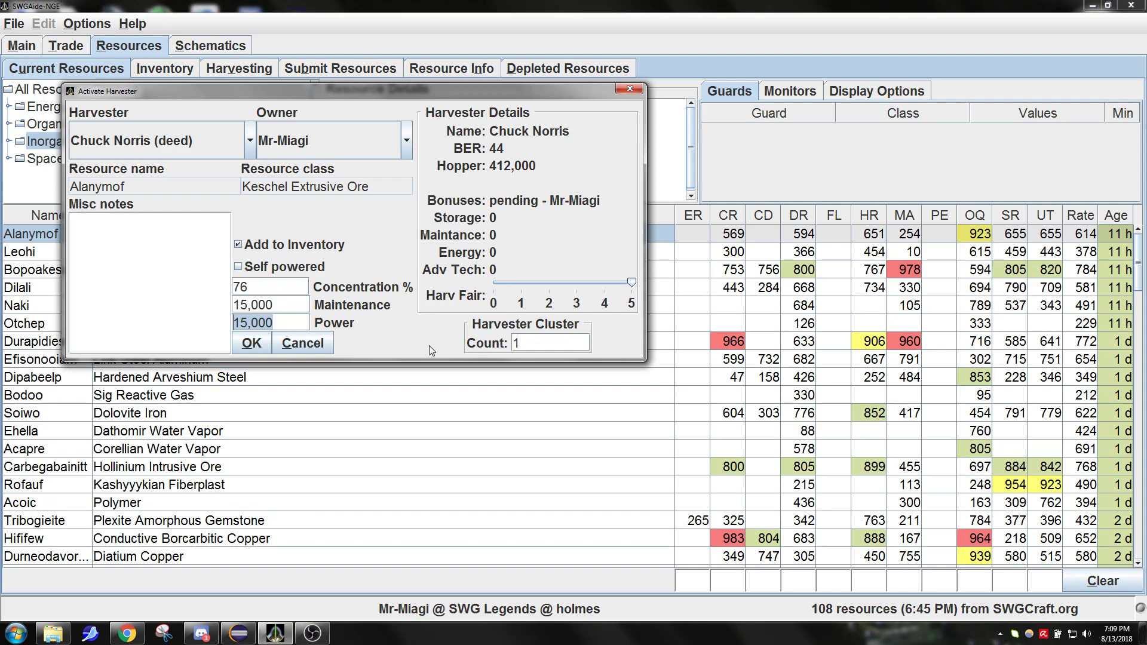
click(525, 342)
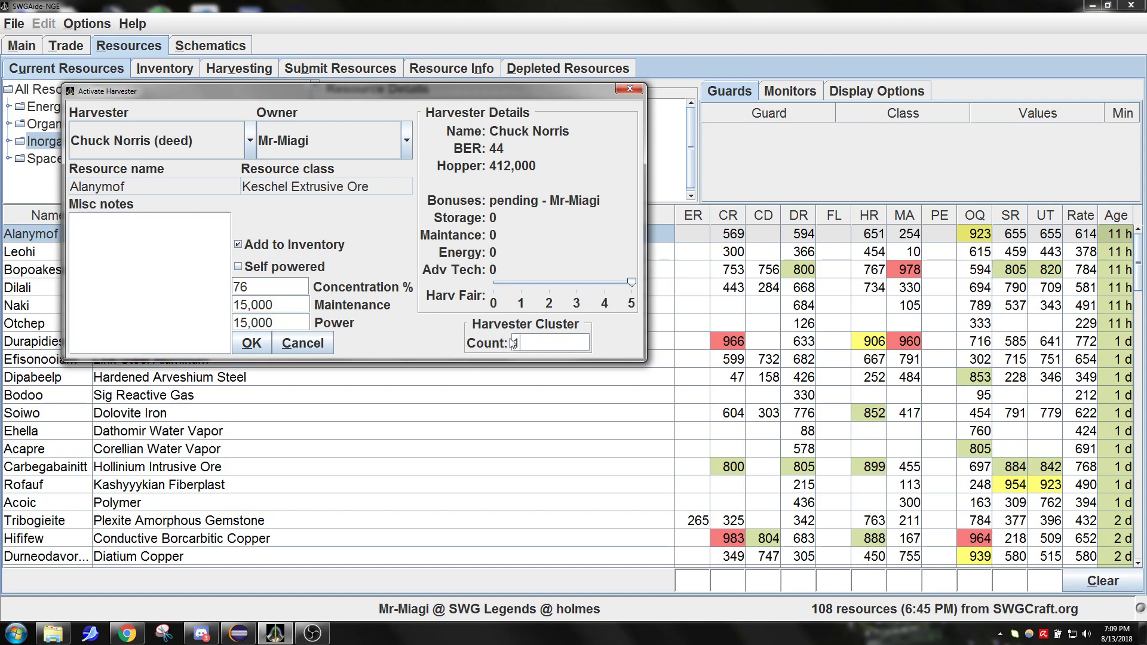
drag(525, 341, 505, 341)
text(12)
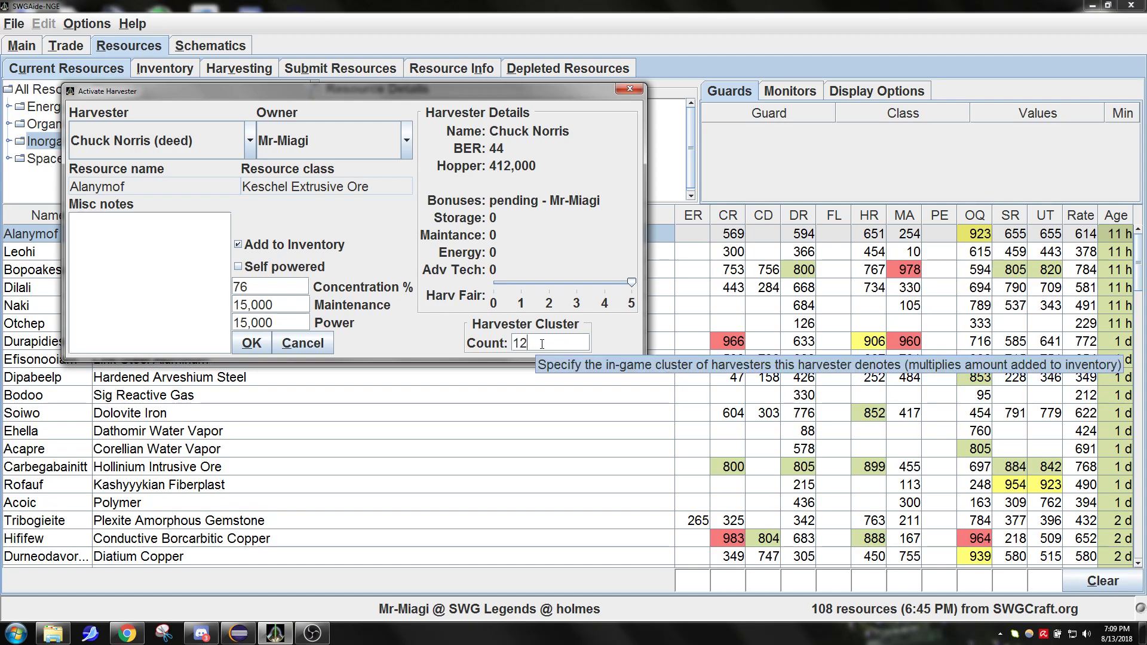
Add the note "somewhere on Lok" and activate the harvester.
click(164, 247)
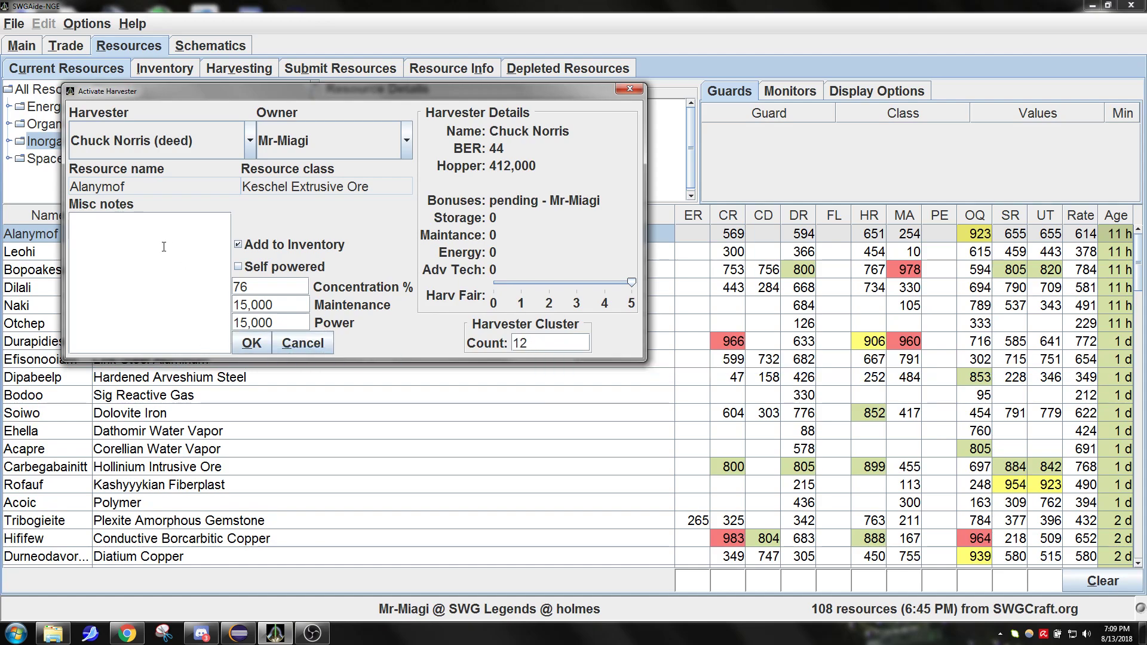
text(somewhere on Lok)
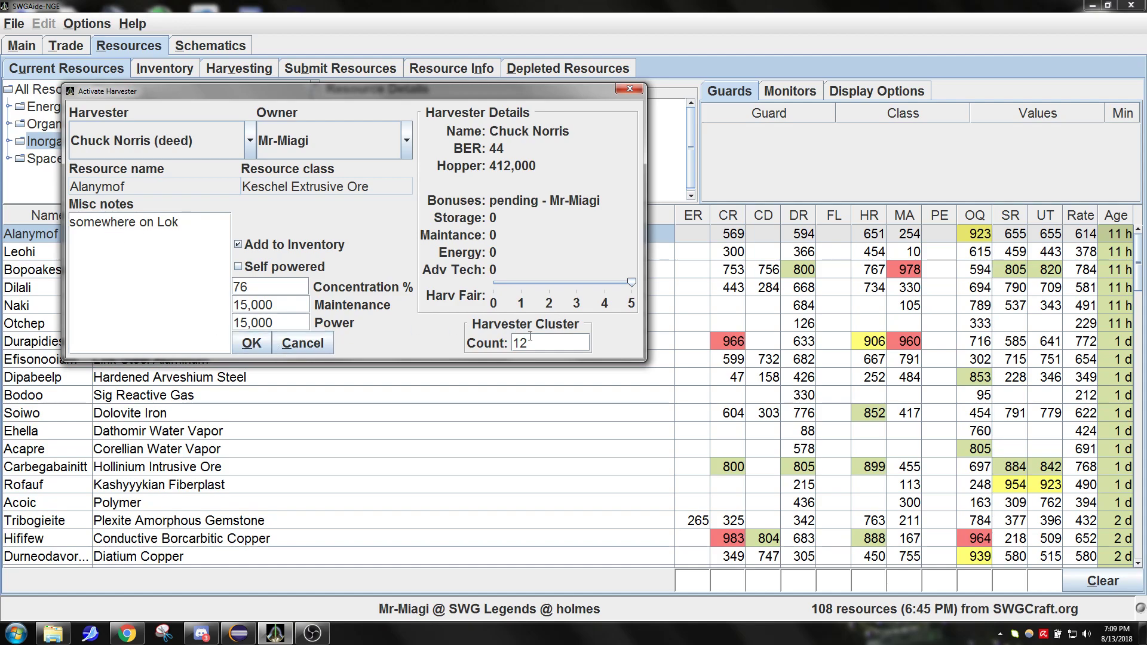
click(252, 344)
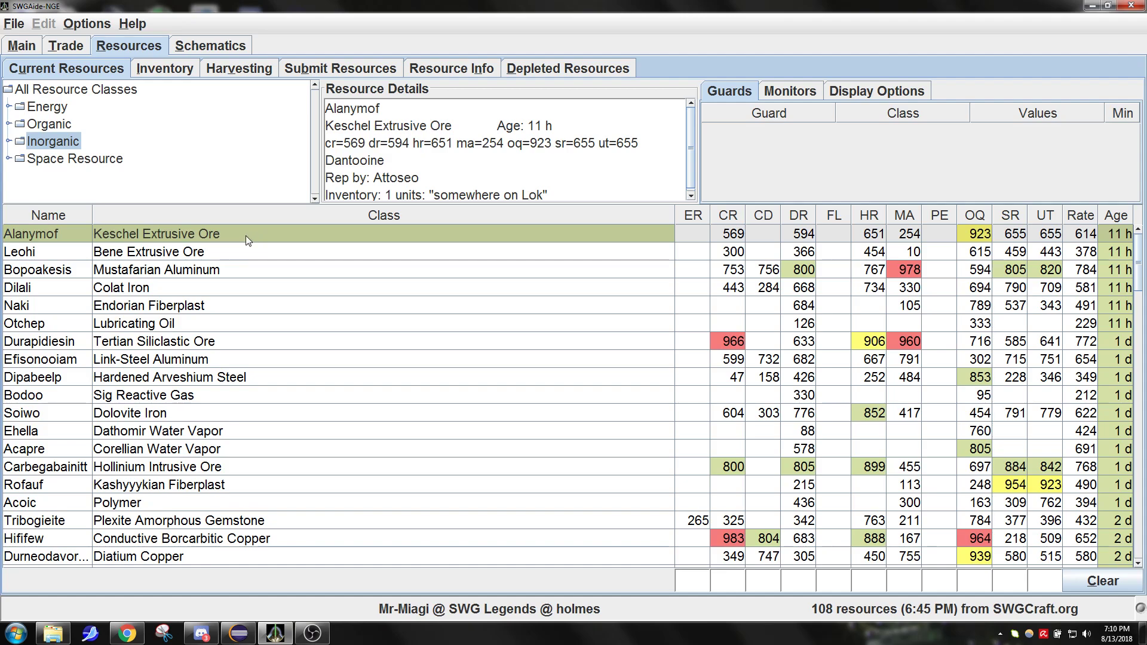
Refresh the active Chuck Norris harvester in the harvesting list.
scroll(245, 270, down, 5)
scroll(246, 251, up, 5)
click(234, 69)
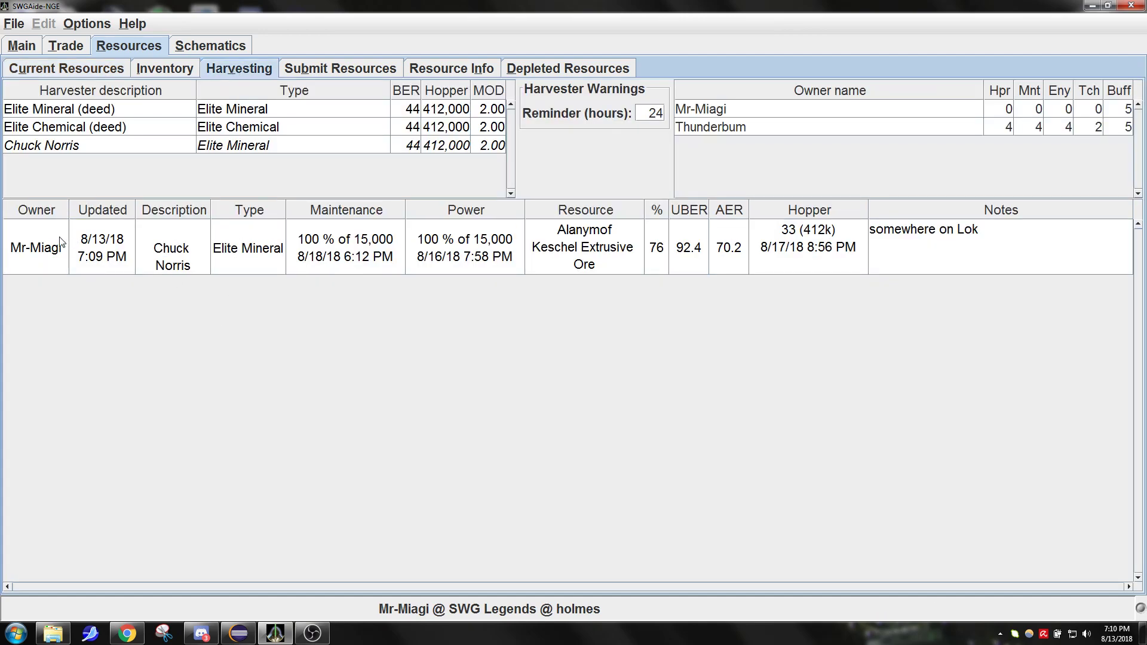
click(30, 246)
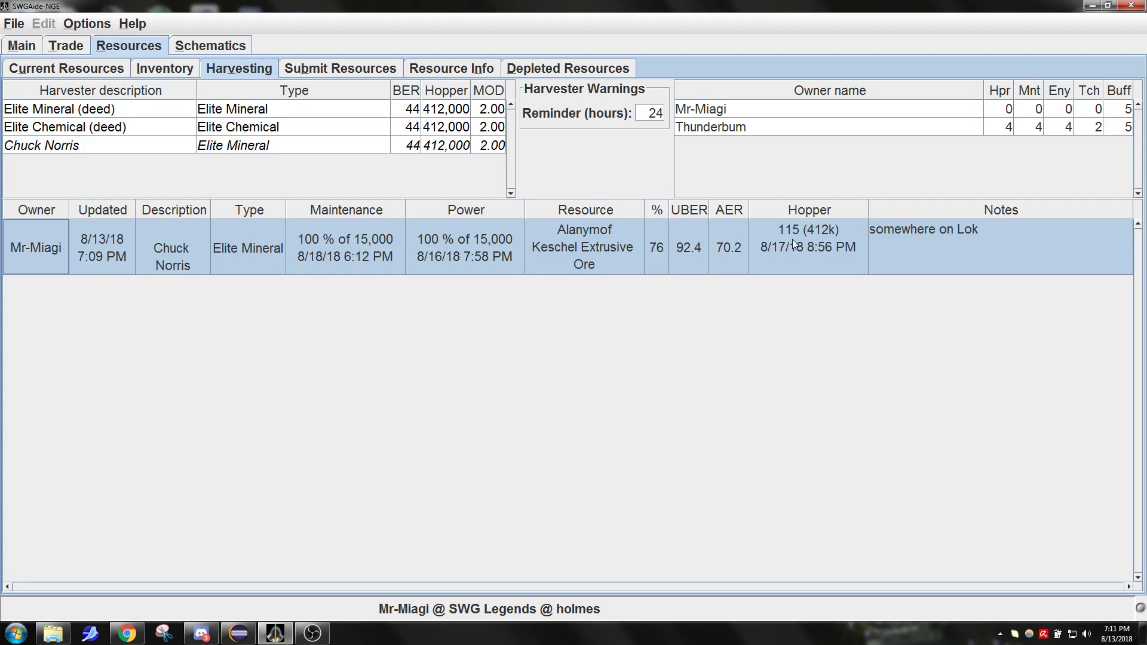
right_click(31, 251)
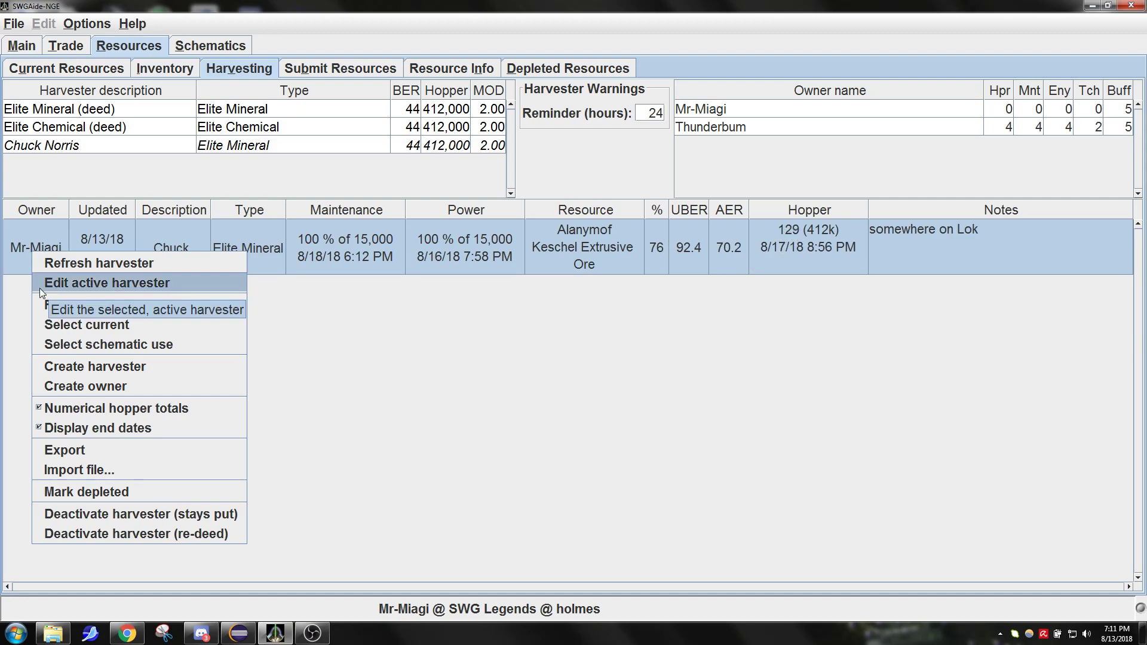
click(76, 264)
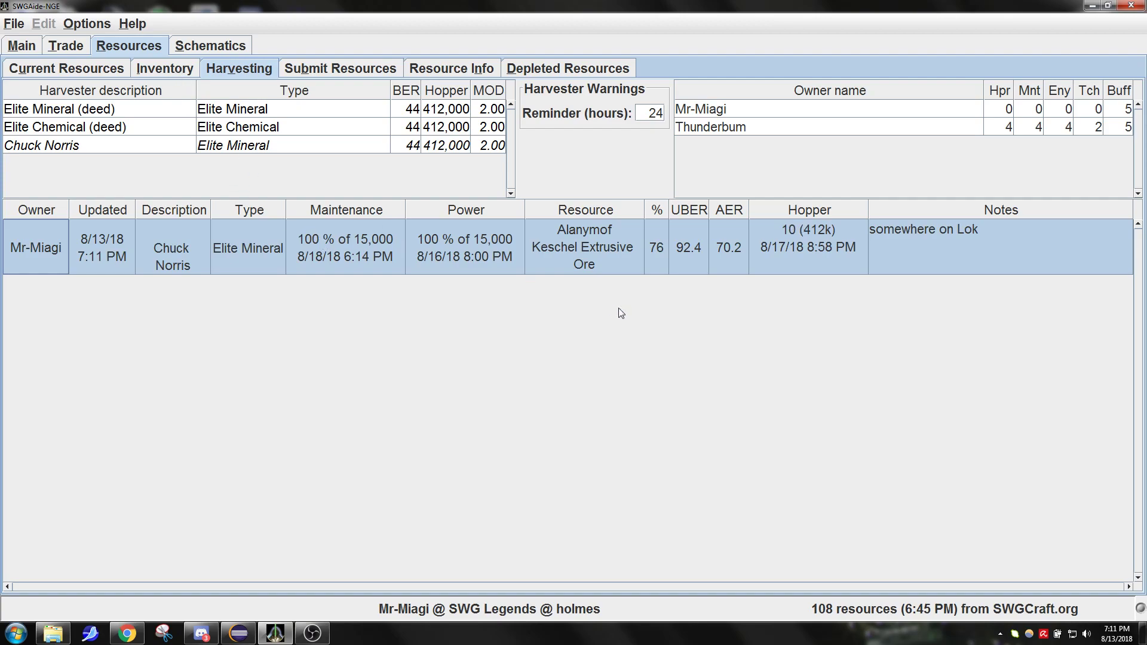
Compare Alanymof's amount in the inventory with the active Chuck Norris harvester's cluster count and hopper, leaving its settings unedited.
click(182, 75)
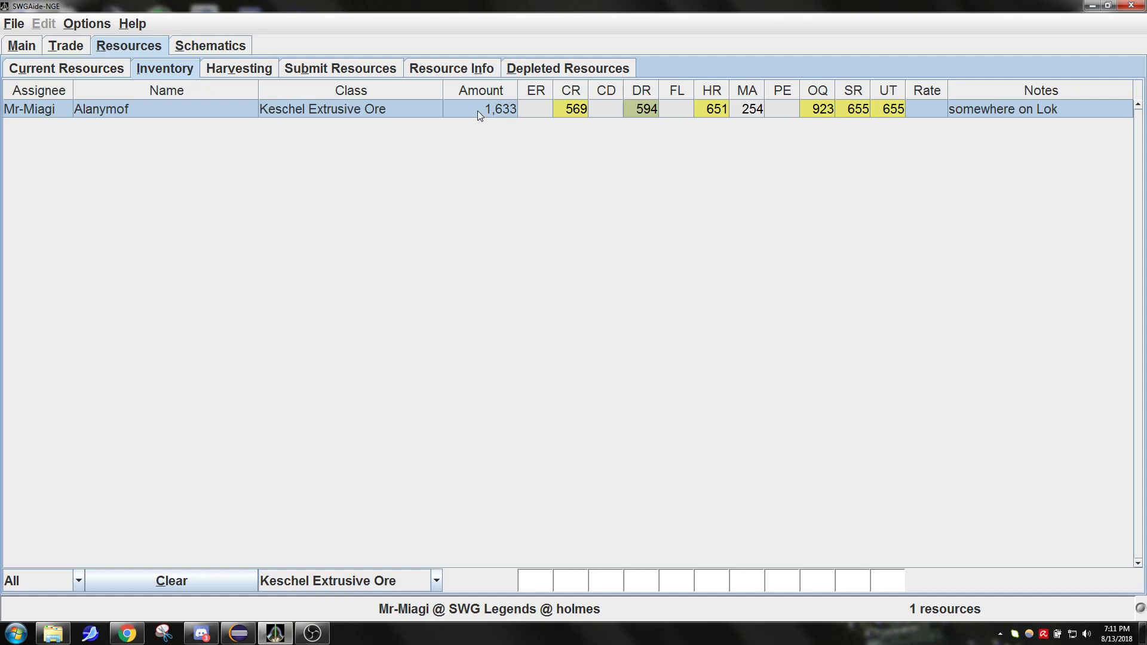
click(239, 69)
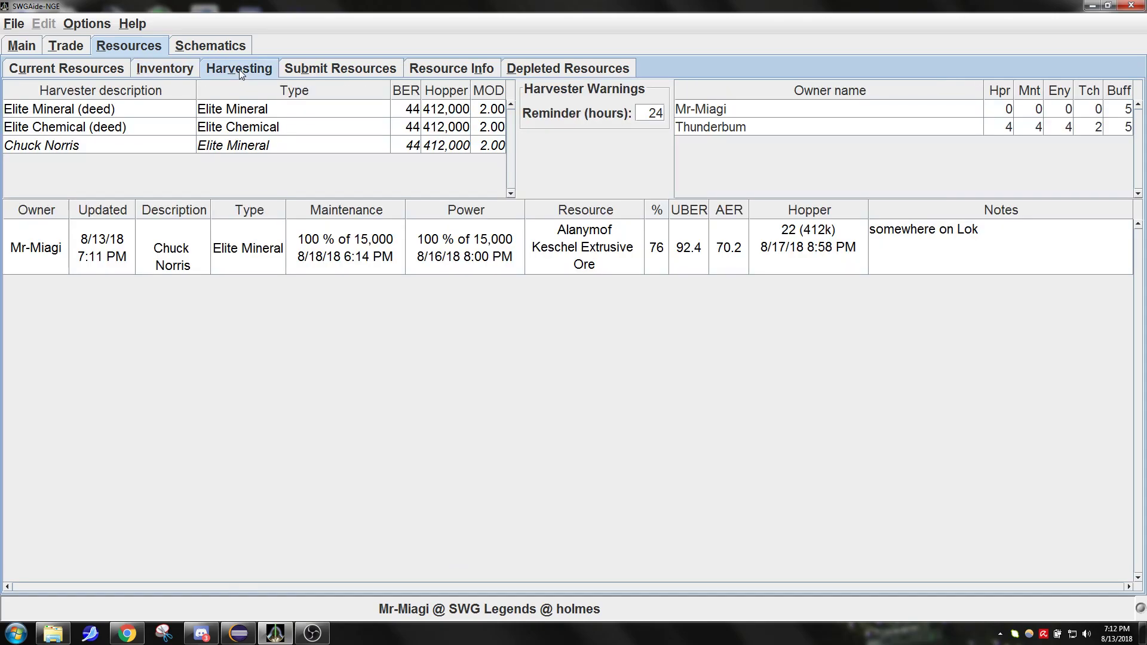
right_click(59, 245)
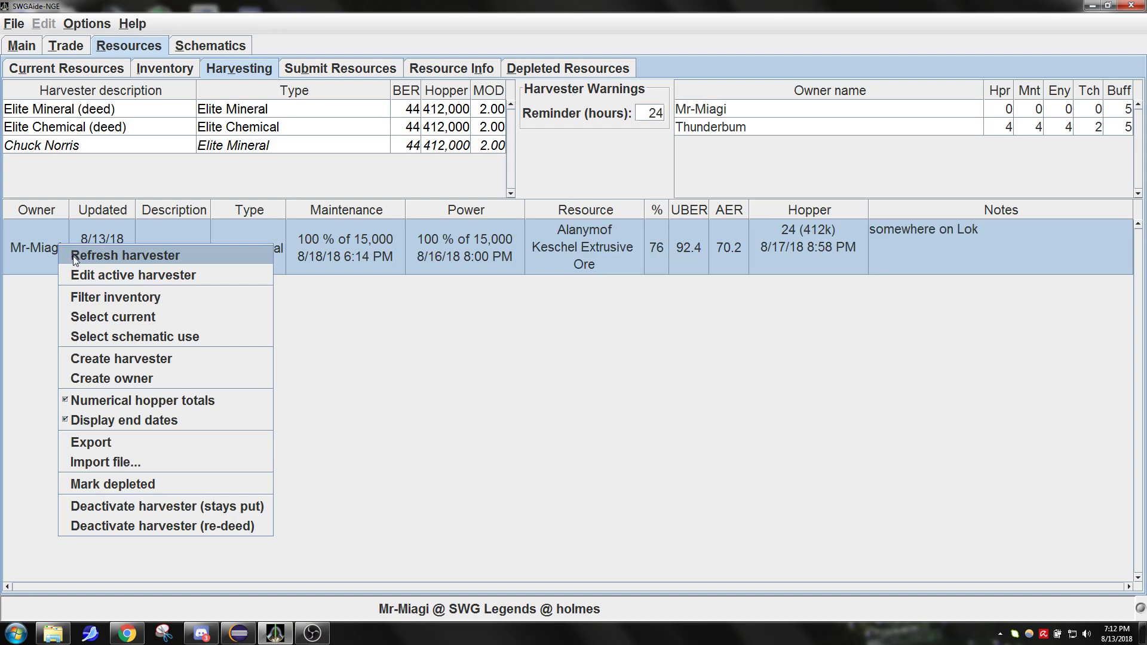
click(91, 280)
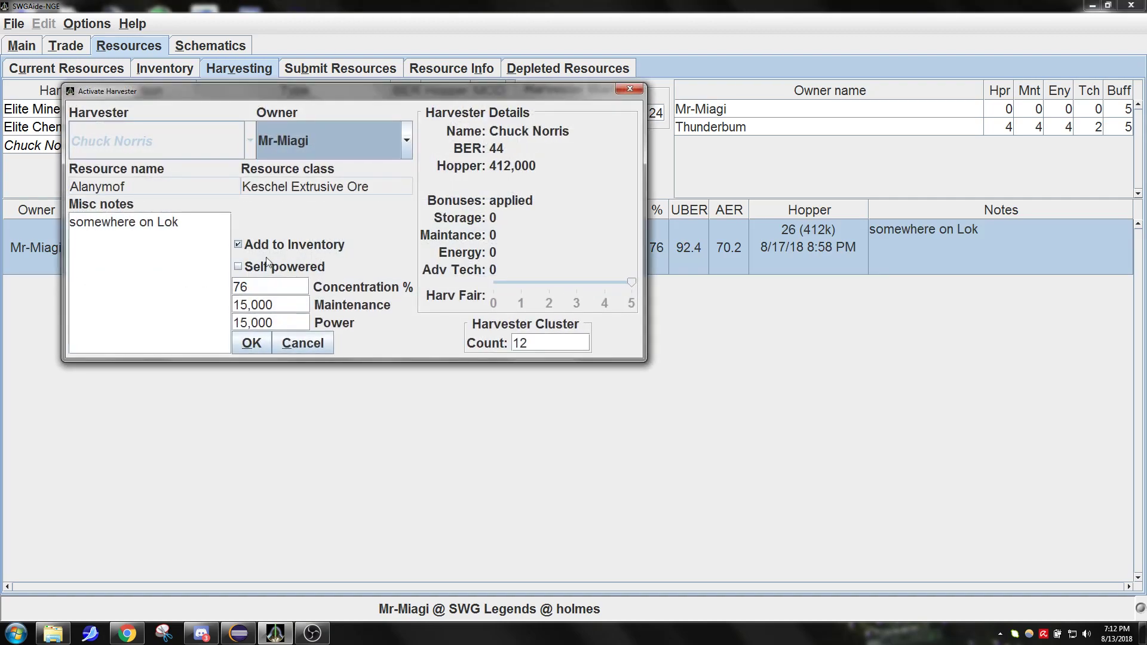
double_click(530, 342)
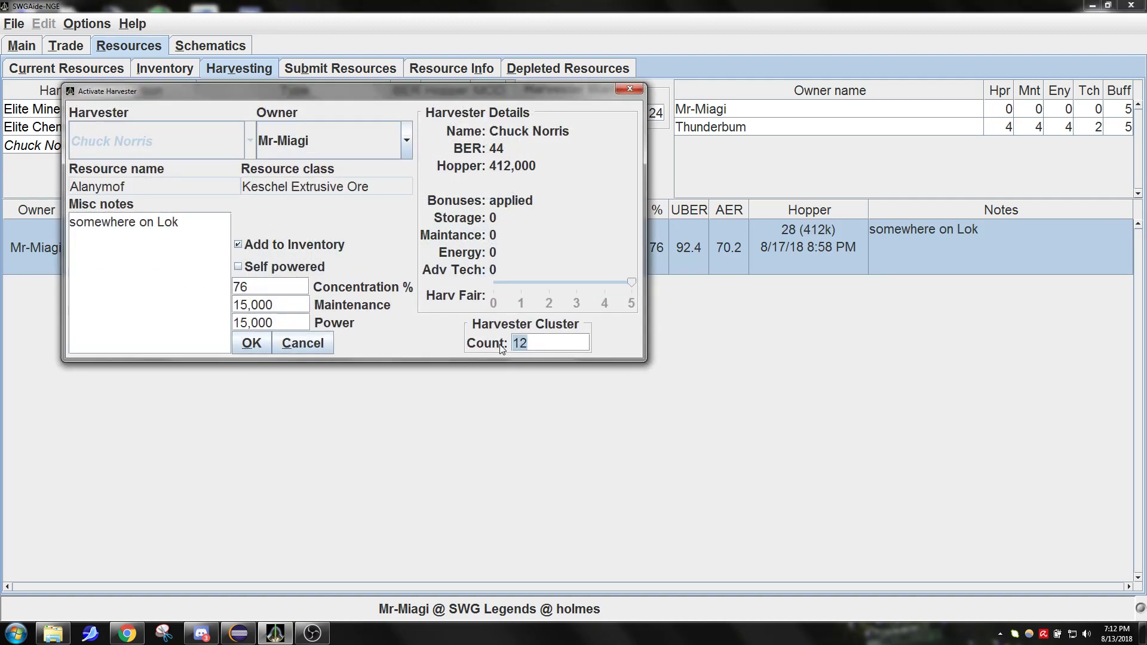
click(324, 346)
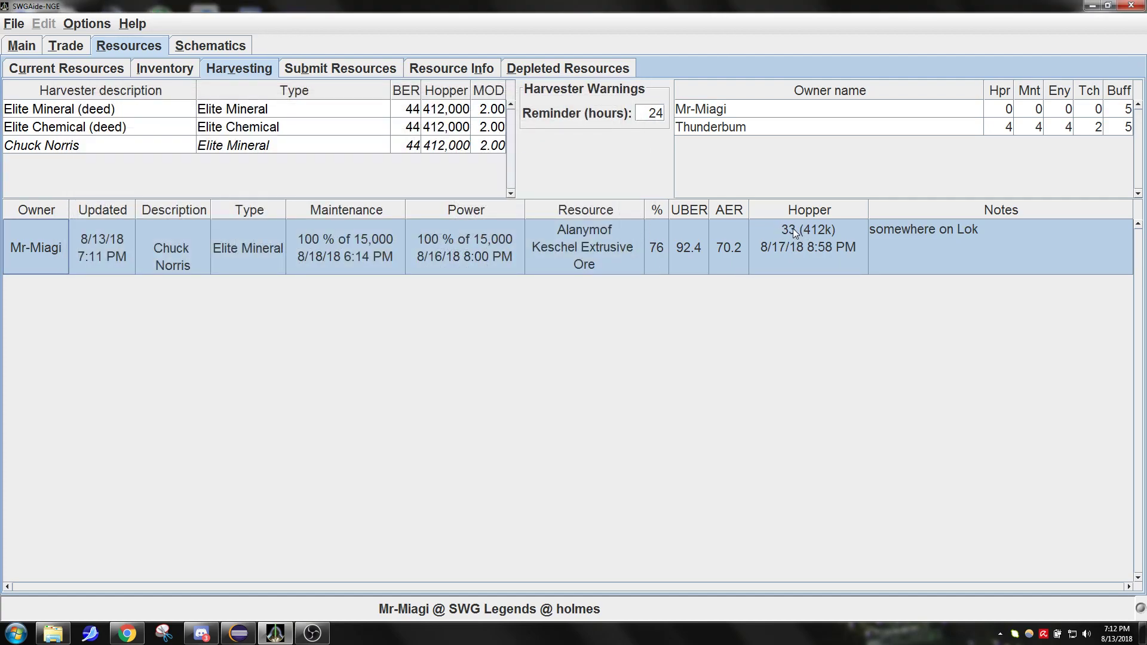
click(186, 70)
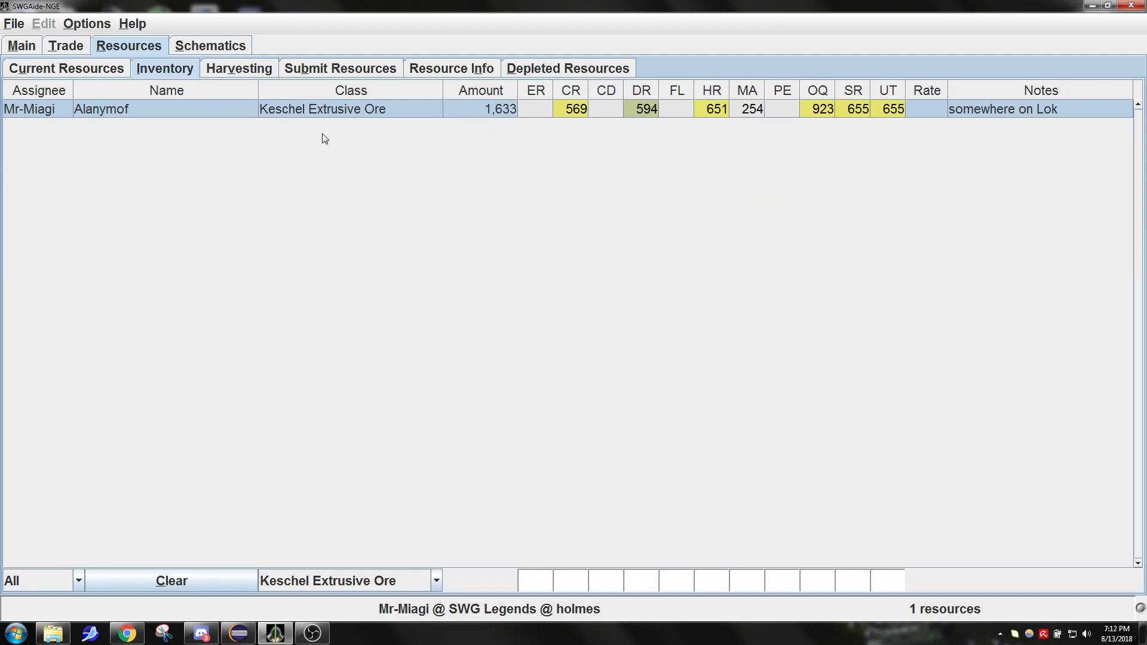
click(220, 69)
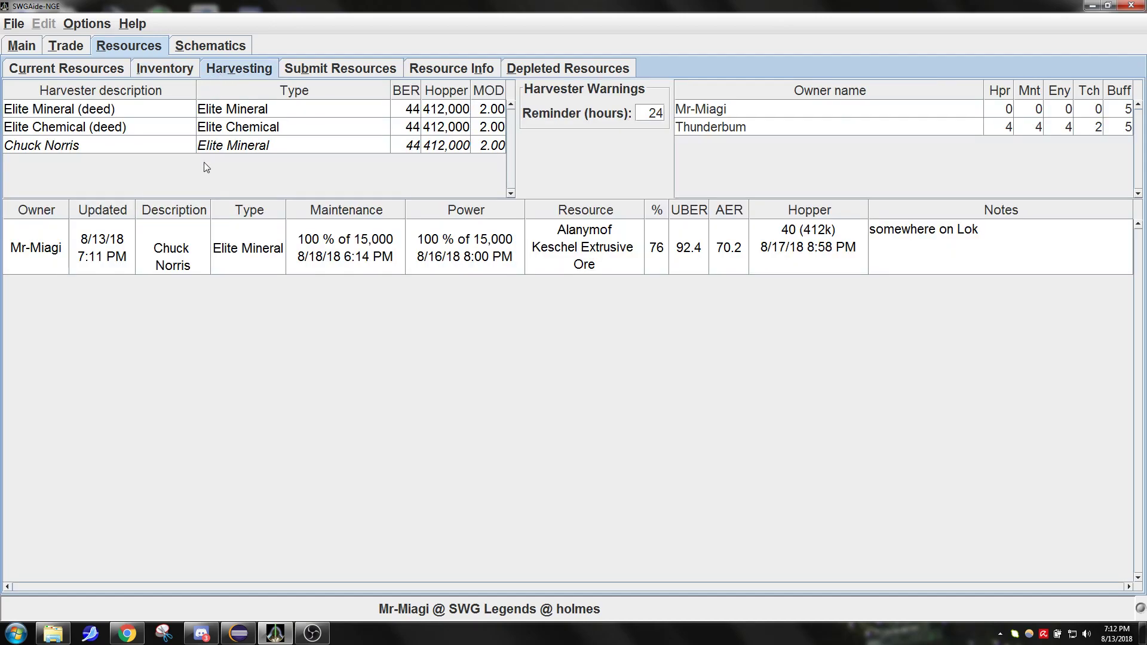
Add the Lubricating Oil Otchep from the current resources to the harvester panel.
click(103, 71)
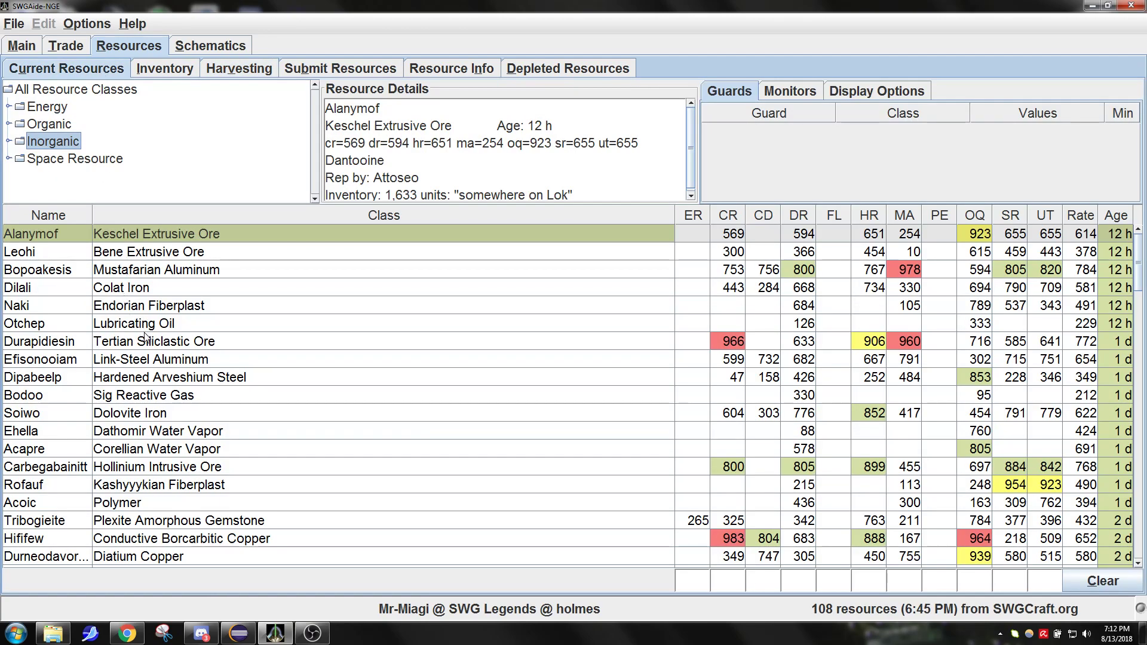
click(98, 323)
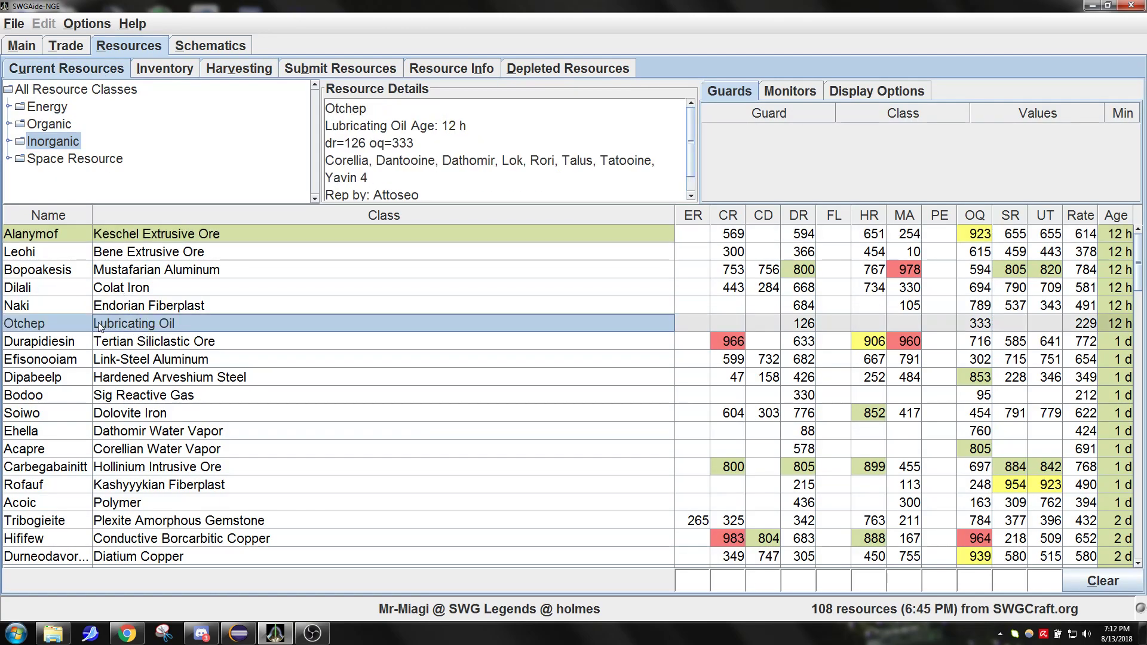
right_click(66, 322)
click(106, 396)
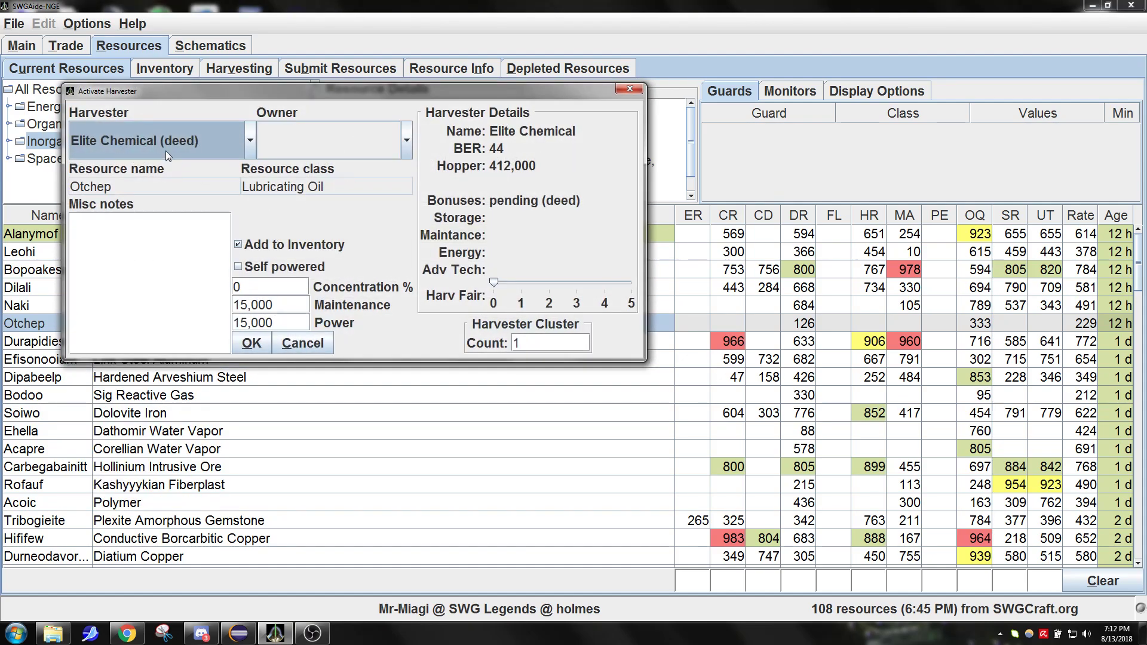
Activate the Elite Chemical deed on Otchep with owner Thunderbum, 80% concentration and a harvester cluster count of 3.
click(142, 146)
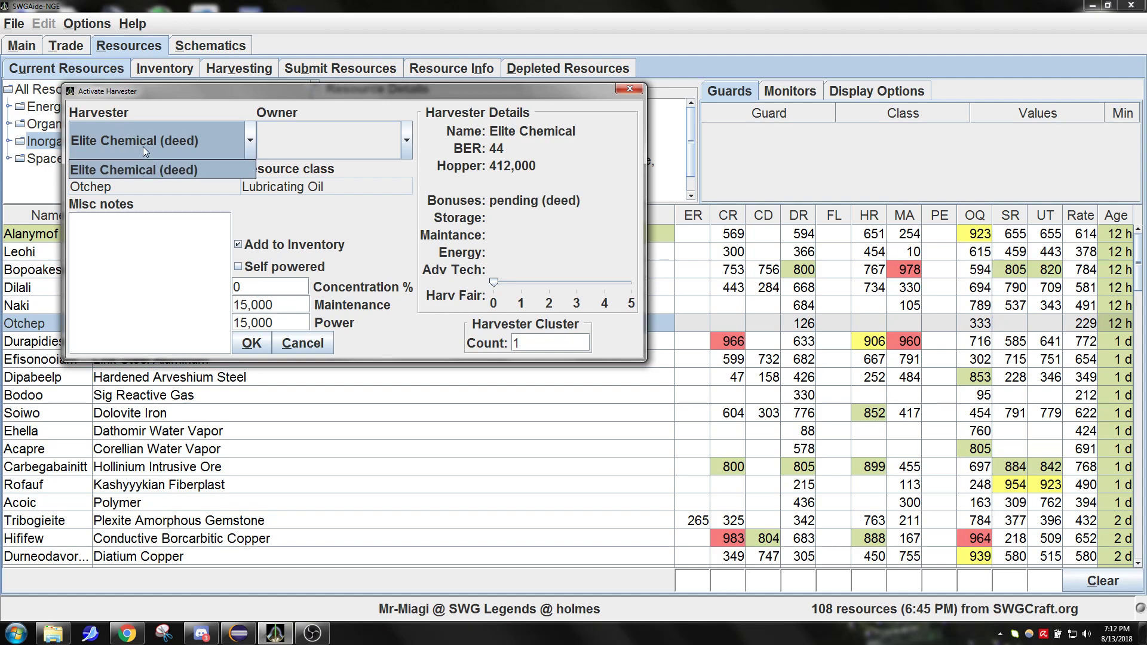
click(171, 141)
click(305, 143)
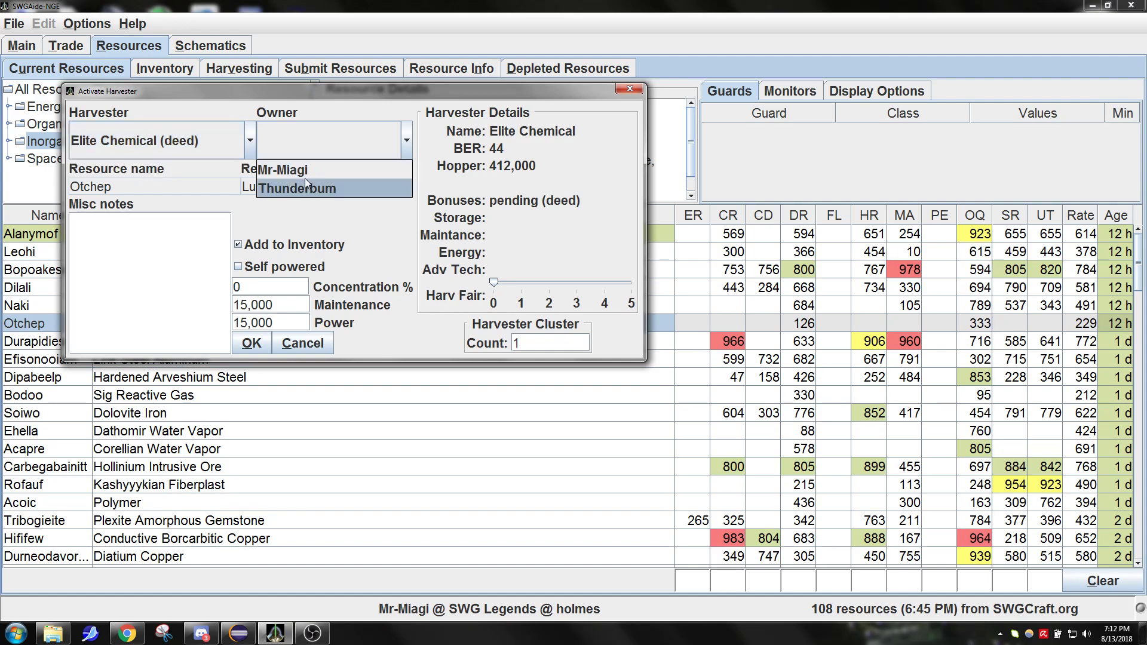
click(305, 187)
double_click(267, 292)
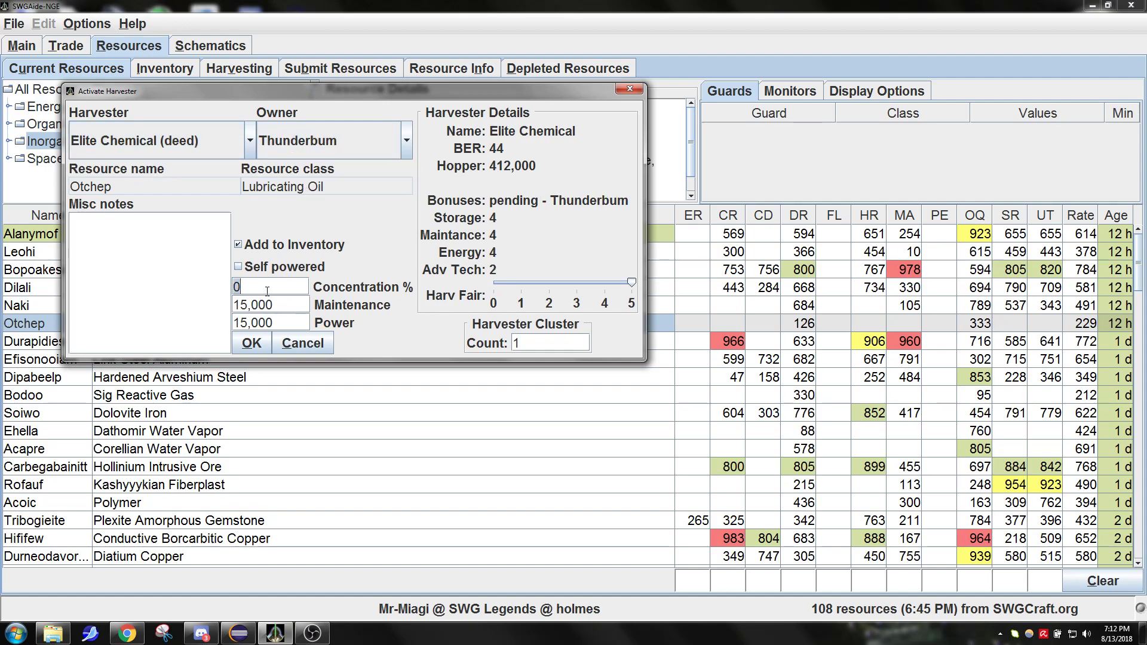
text(80)
double_click(500, 343)
text(3)
click(256, 344)
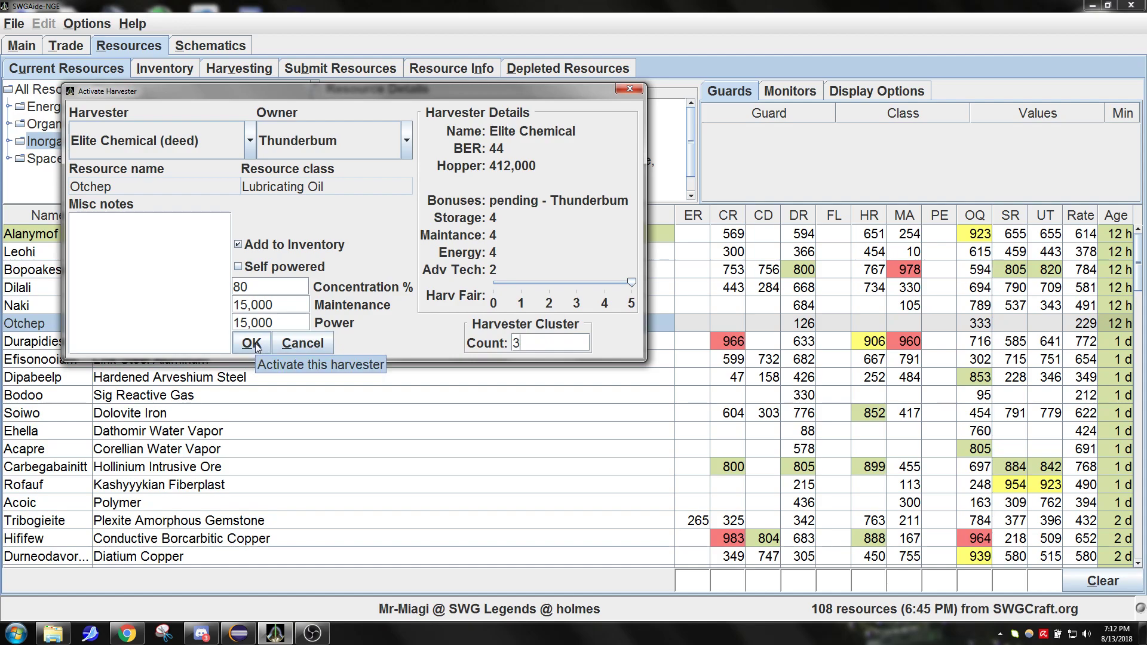
click(255, 345)
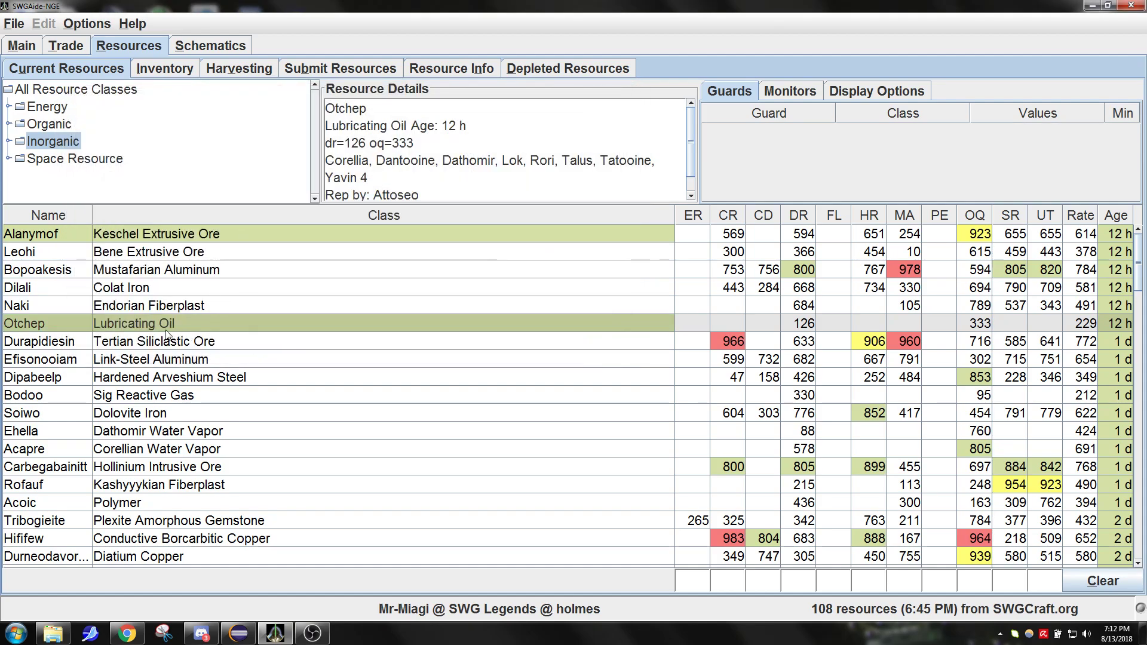
Check the units owned of Alanymof and Otchep, and review both active harvesters and their deactivation options.
mouse_move(242, 233)
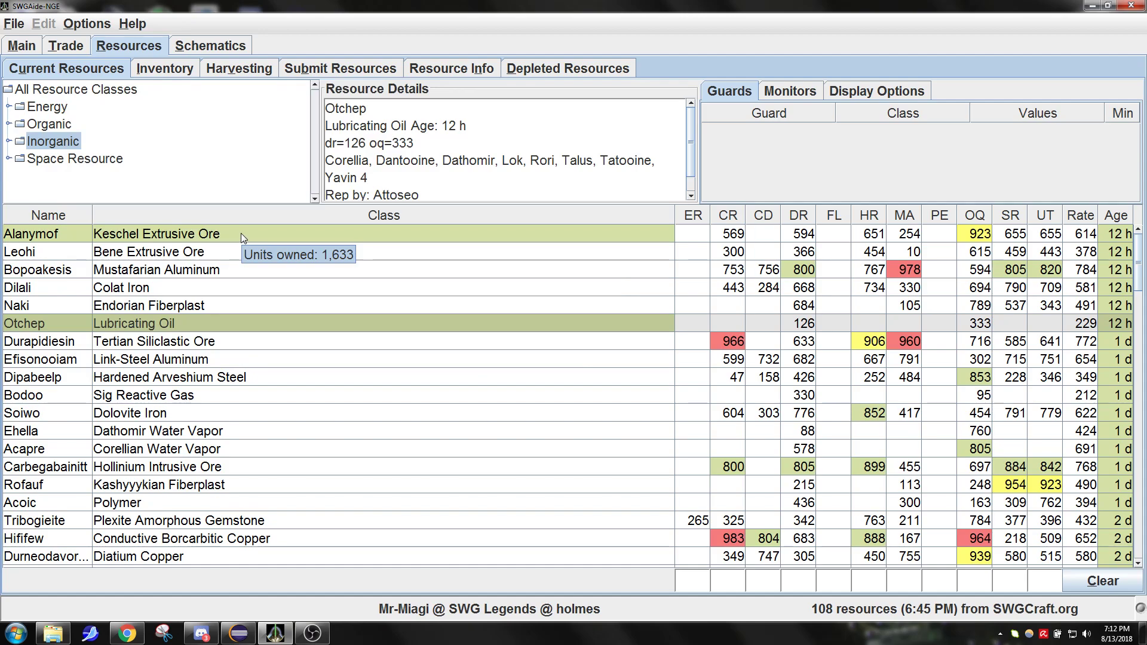
mouse_move(230, 321)
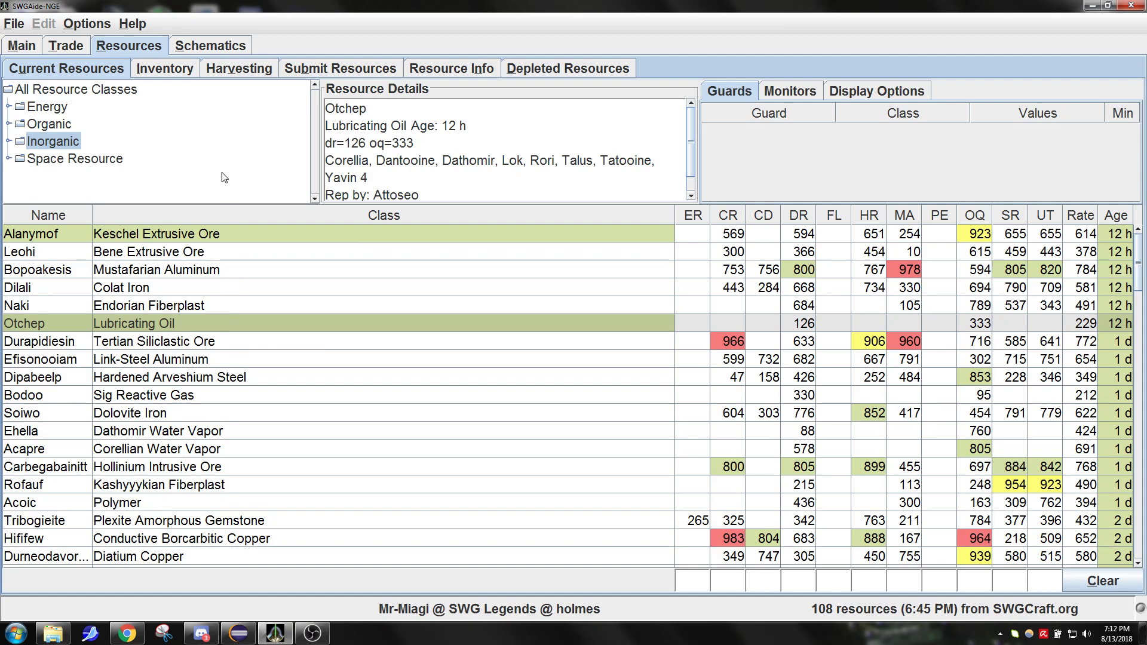
click(251, 73)
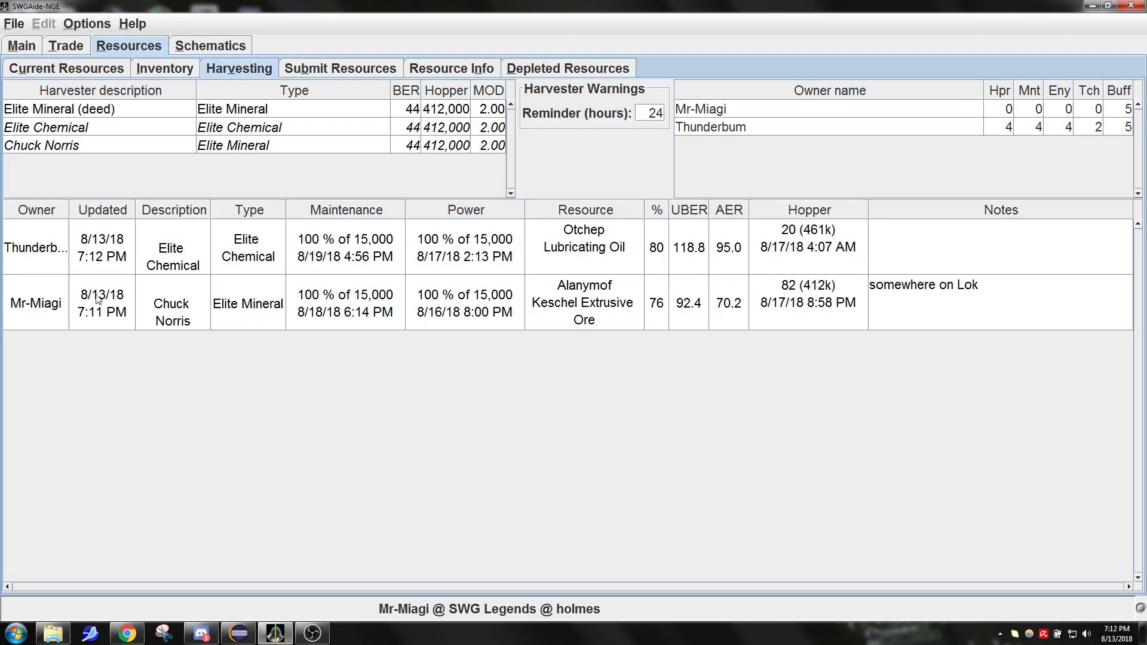
click(25, 252)
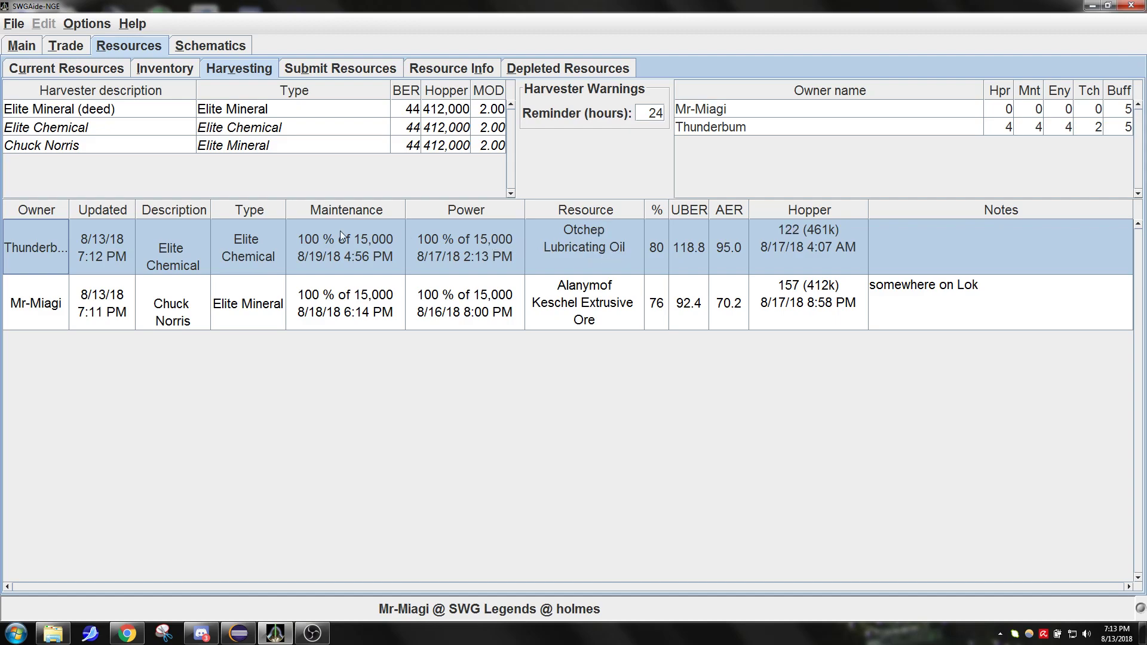
click(35, 306)
click(42, 250)
right_click(32, 247)
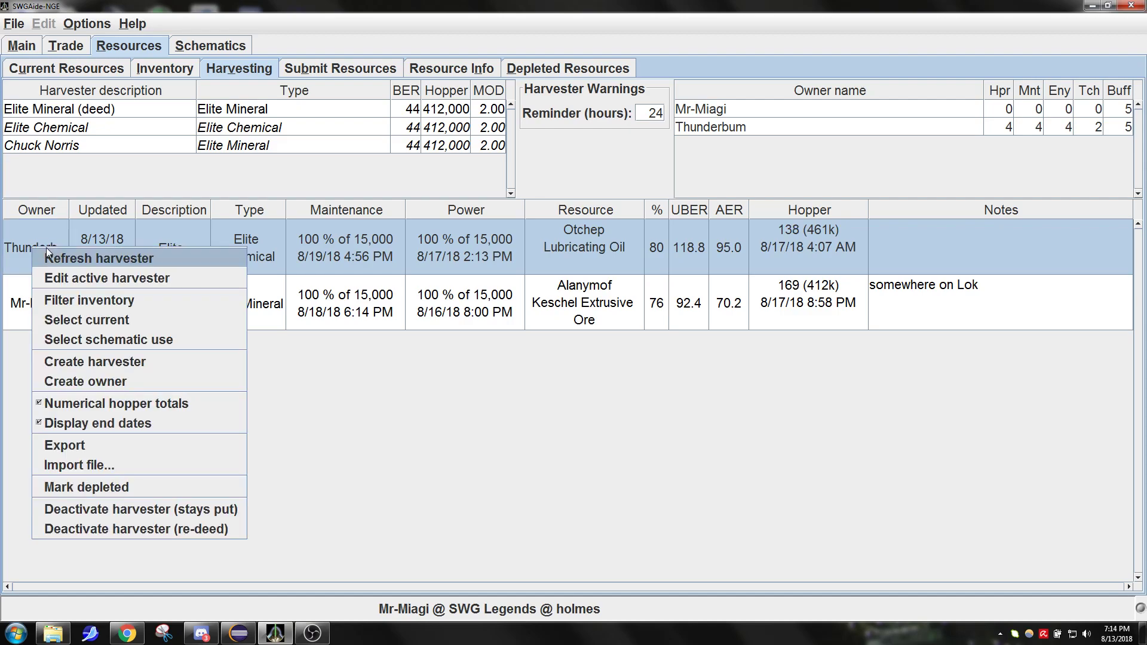
click(120, 531)
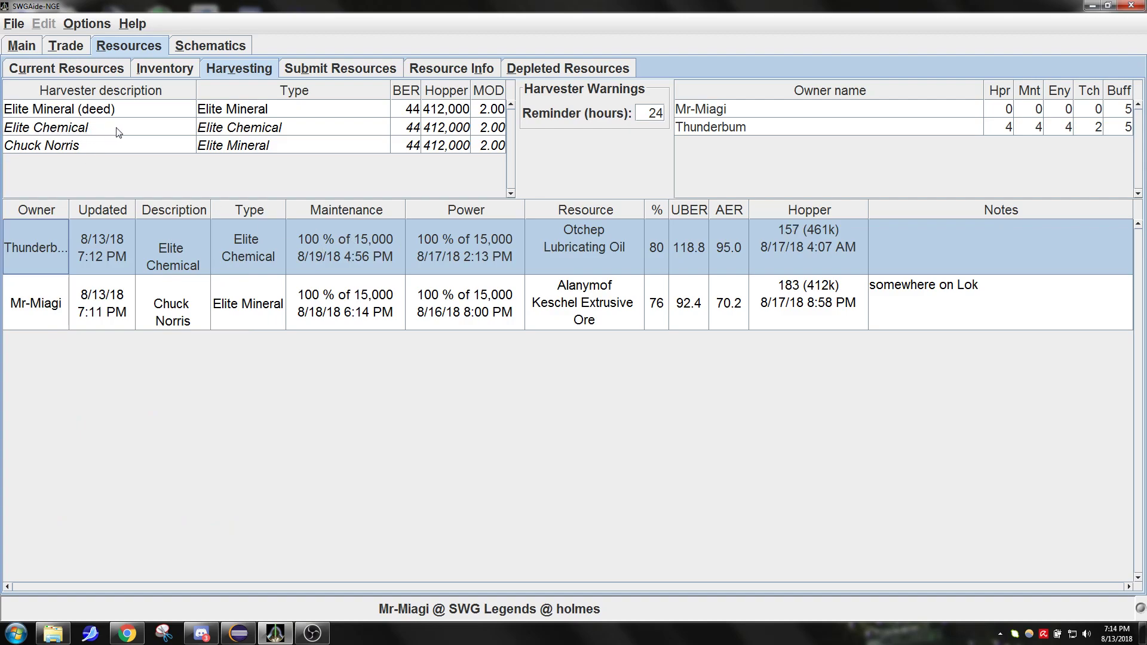
Compare the deeded Elite Mineral entry with the active Elite Chemical and Chuck Norris entries in the harvester list.
click(169, 114)
click(162, 133)
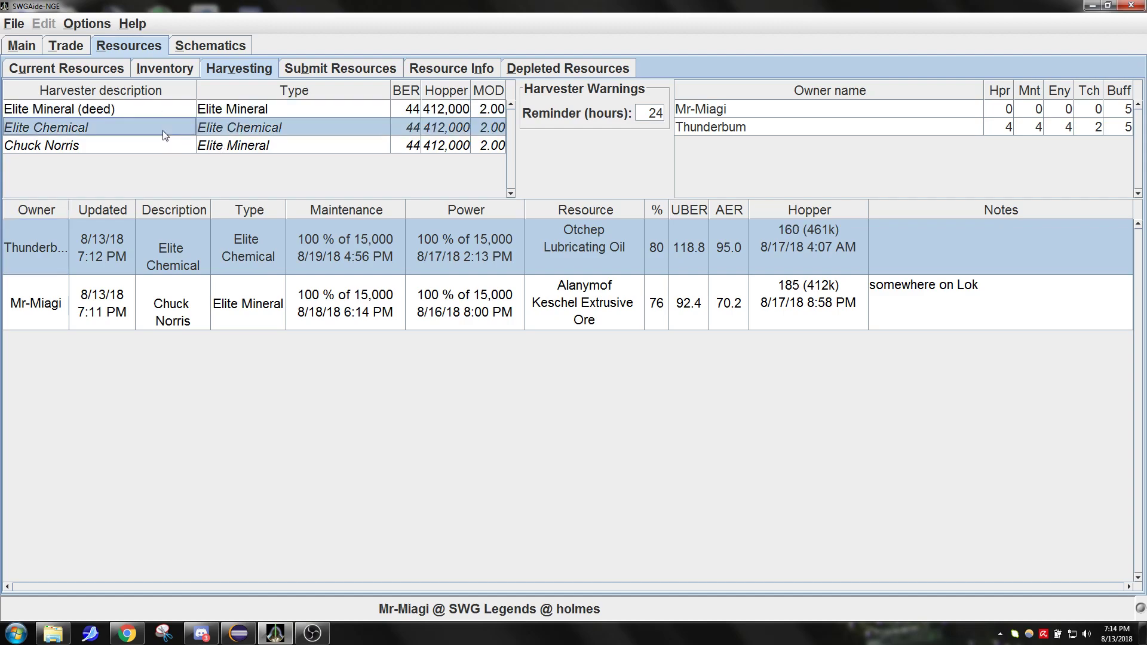
click(158, 147)
click(152, 131)
click(148, 145)
click(148, 131)
click(143, 148)
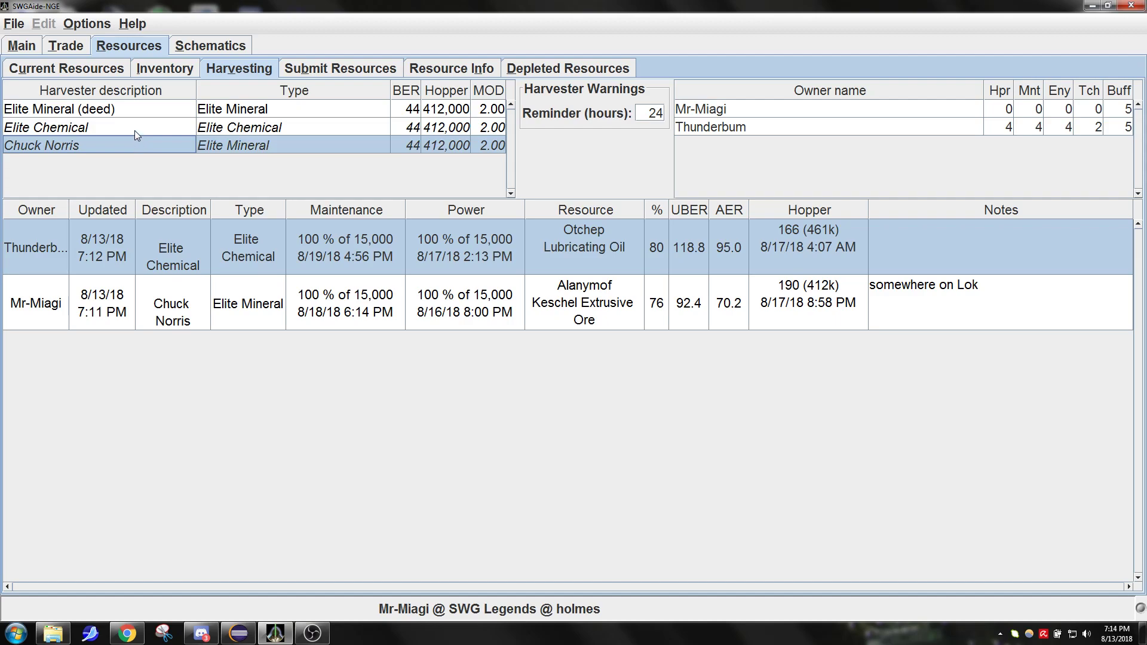
click(131, 129)
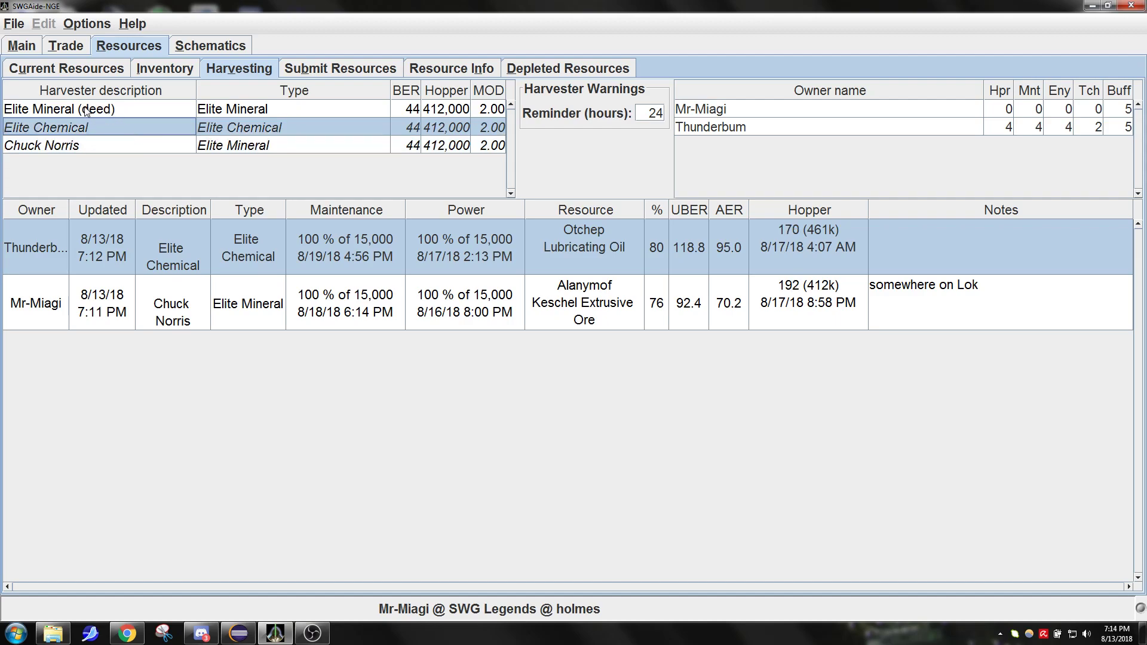
click(103, 145)
click(105, 113)
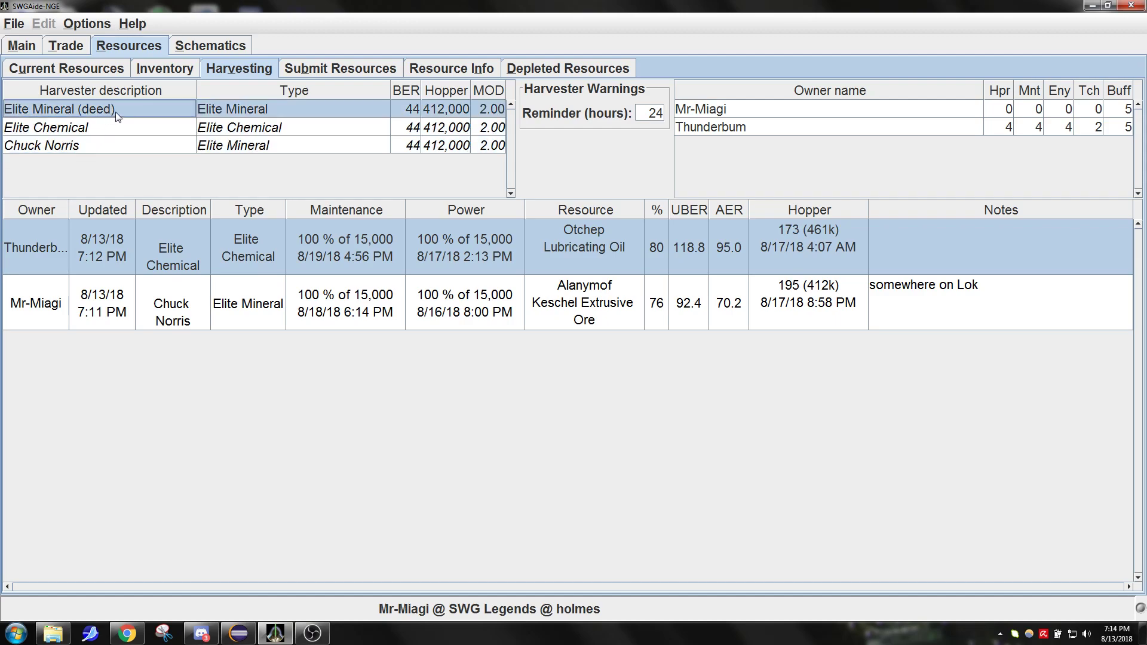
right_click(130, 184)
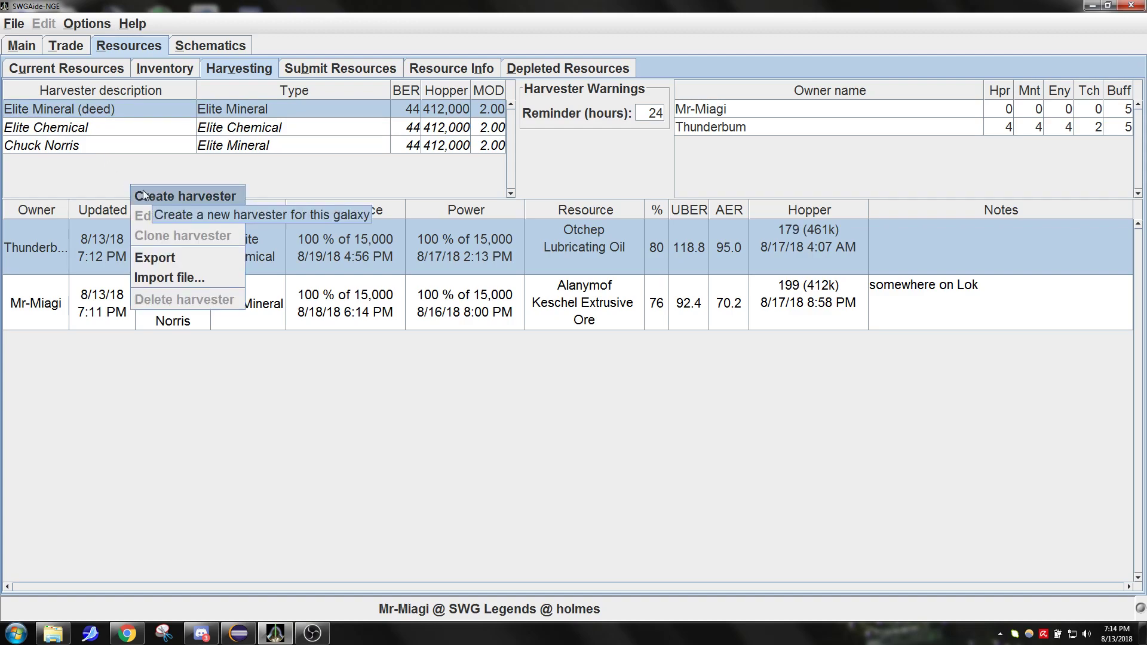
click(116, 171)
click(95, 126)
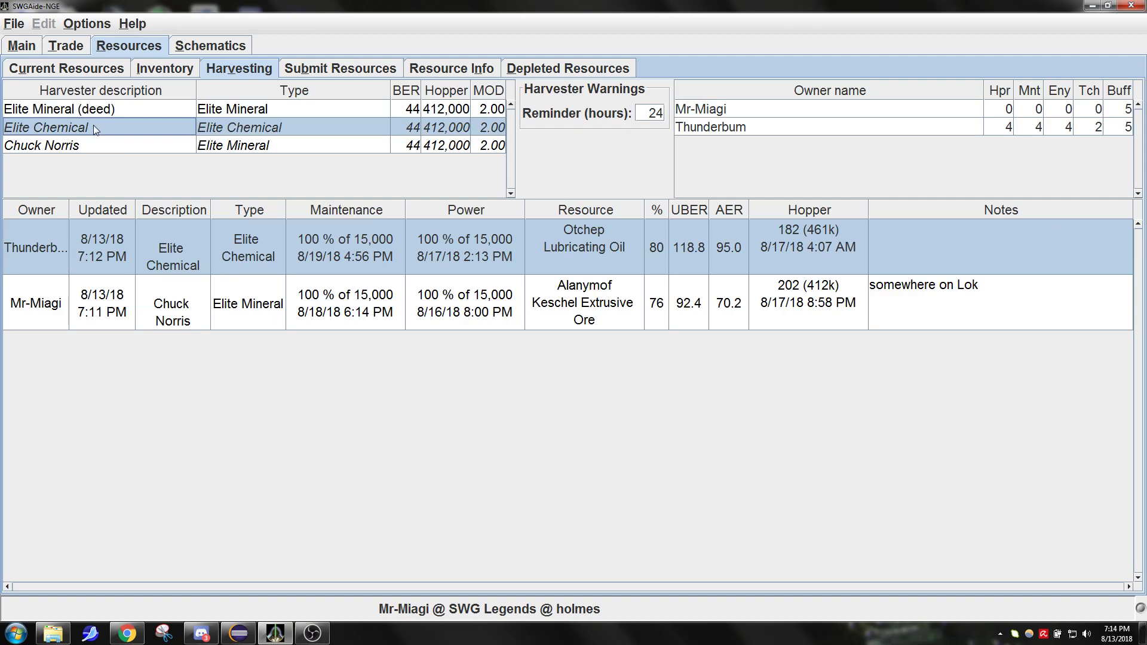
click(93, 144)
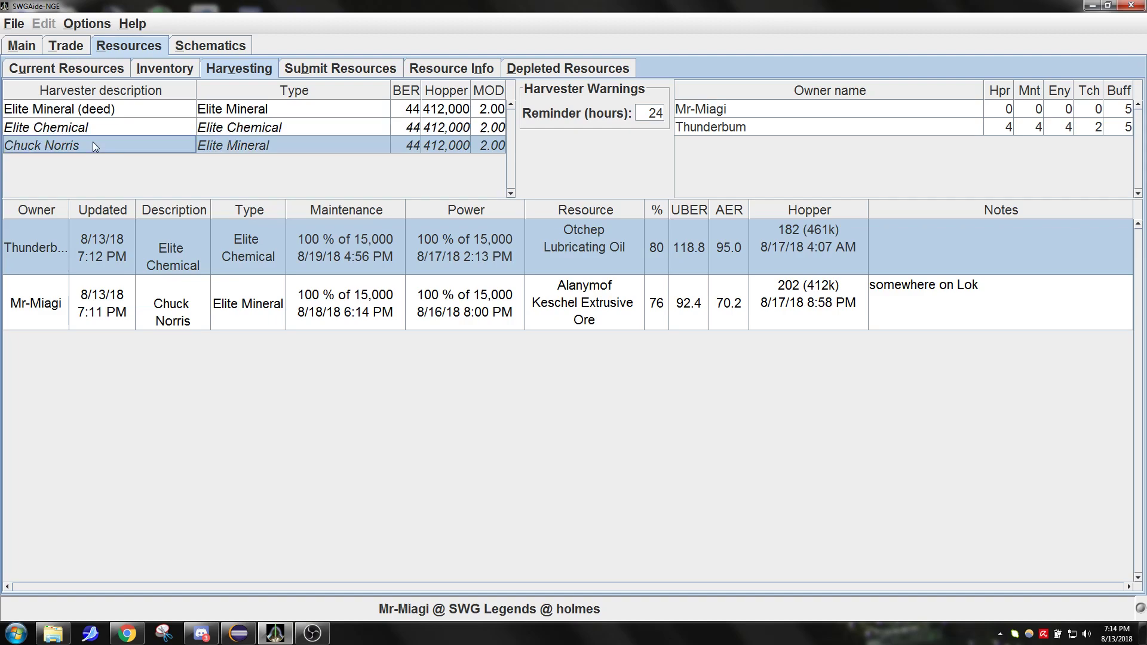
Filter the inventory by the active Elite Chemical harvester's resource class to check Otchep's amount.
right_click(35, 247)
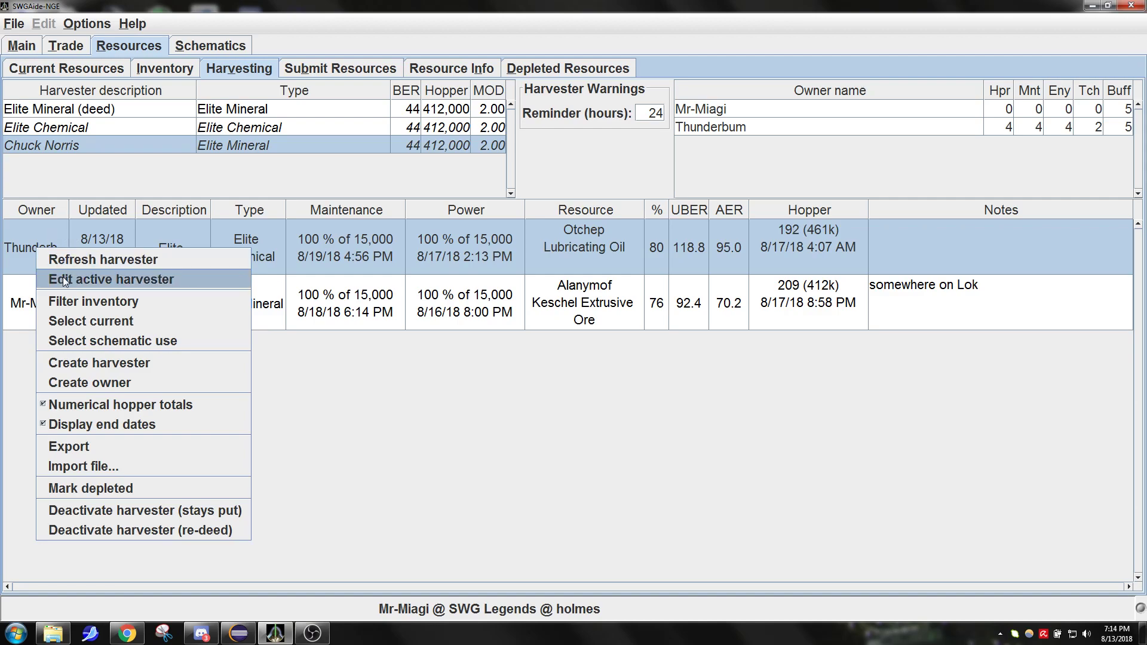
click(79, 303)
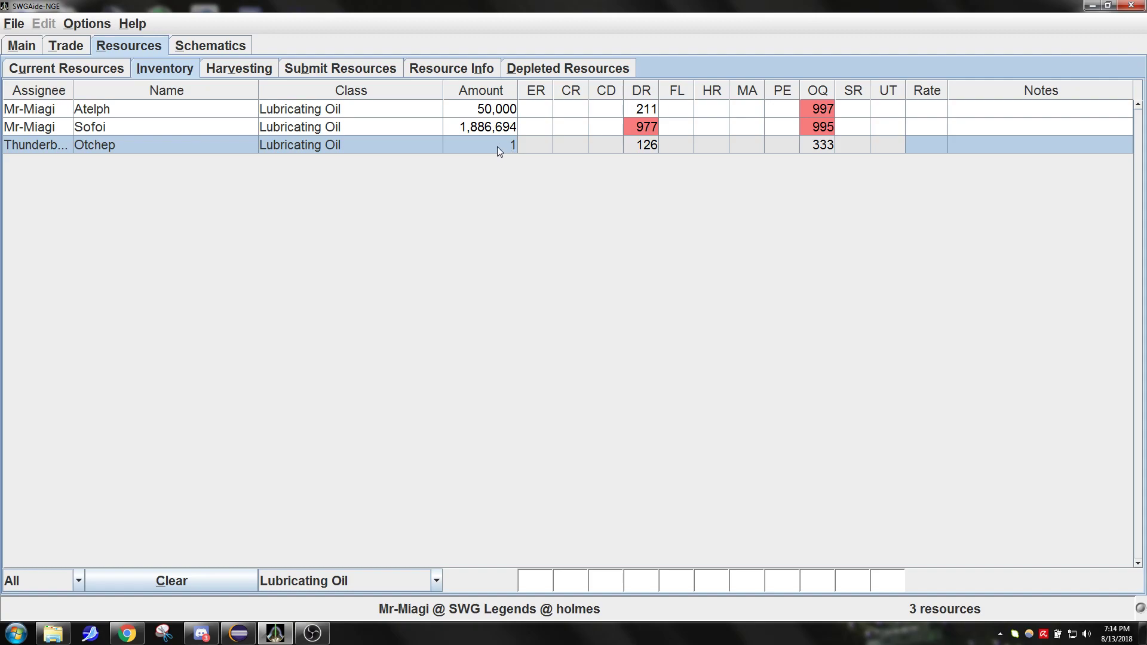
Deactivate the active Elite Chemical harvester with the re-deed option and check Otchep's updated amount in the inventory.
click(231, 70)
click(41, 247)
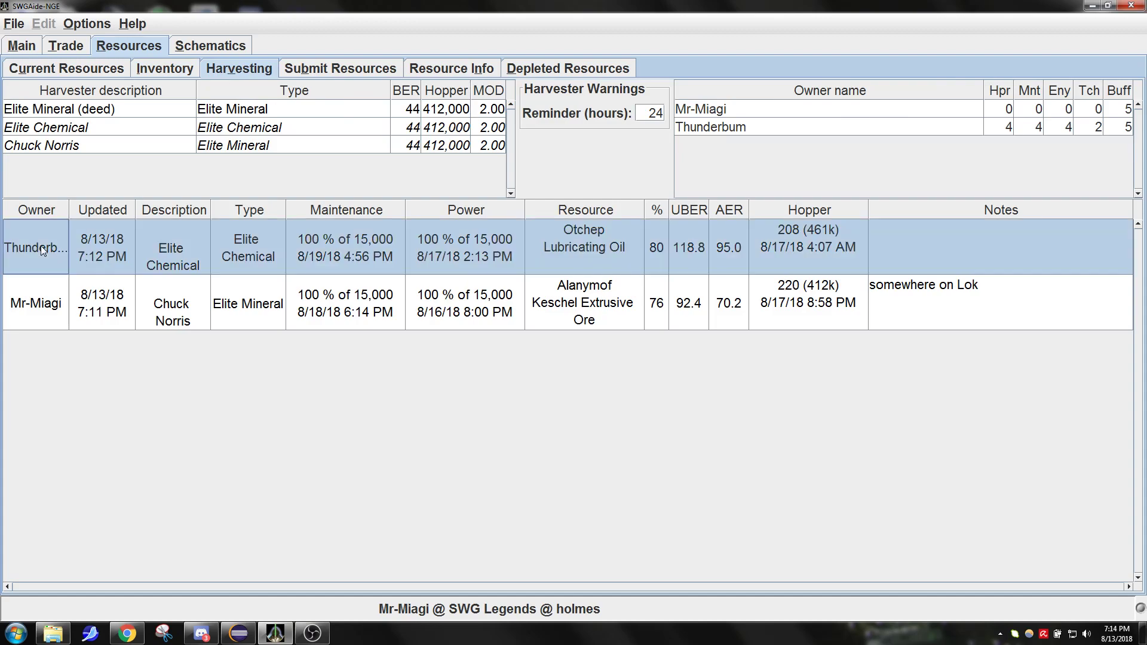
right_click(39, 239)
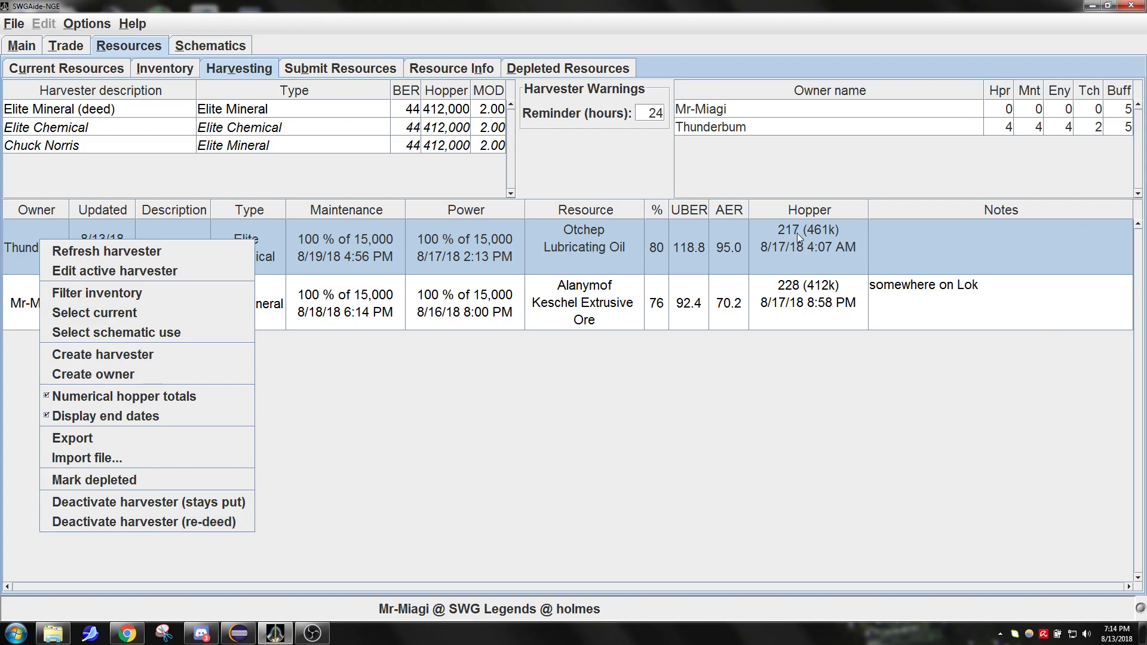
click(188, 522)
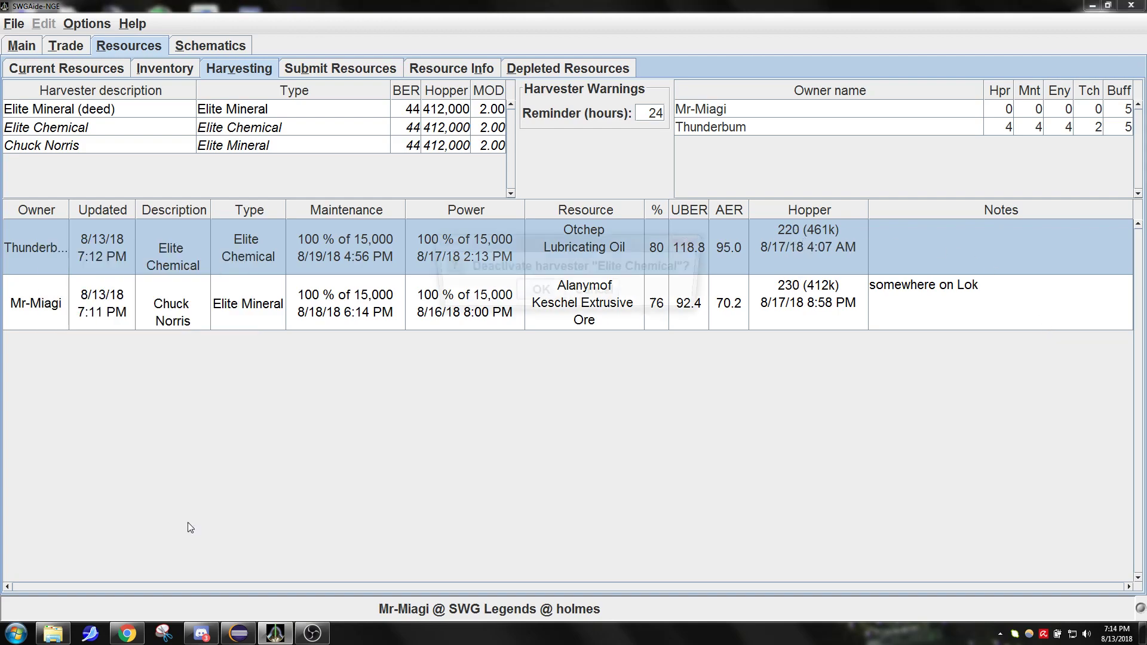
click(540, 295)
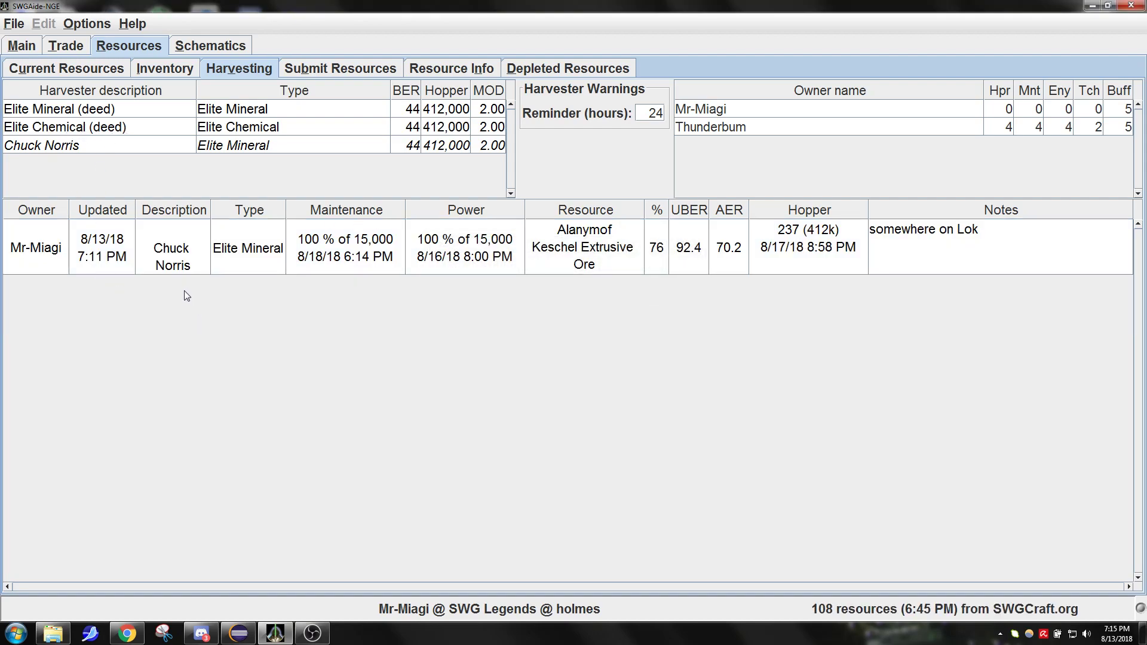
click(177, 71)
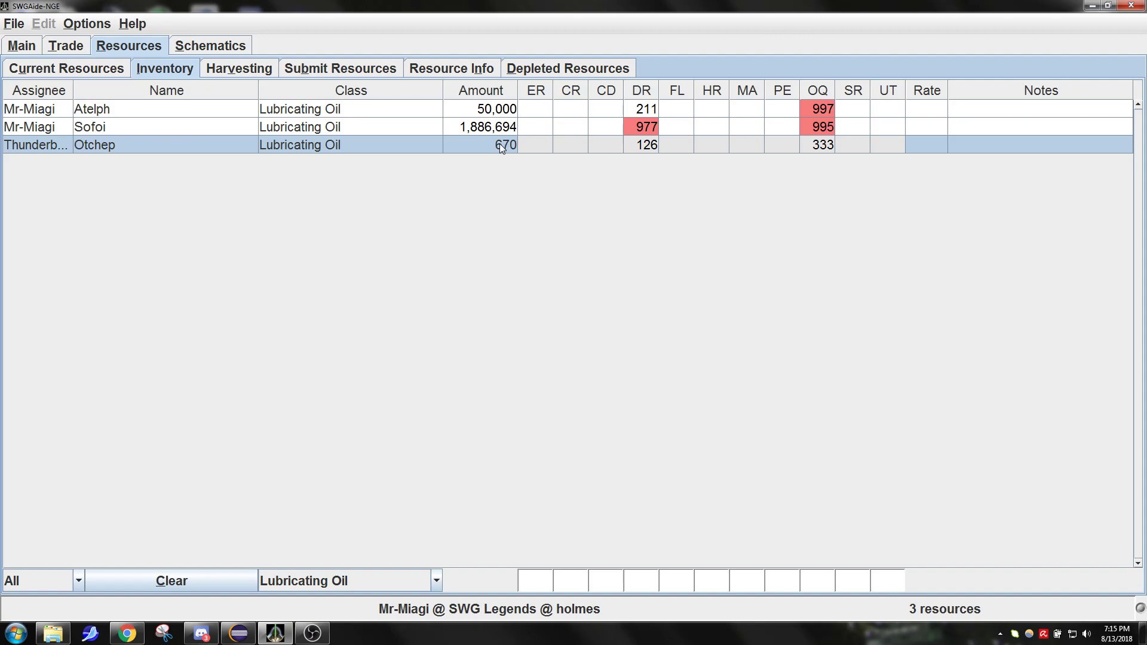
Filter the inventory by the active Chuck Norris harvester's resource class to check Alanymof's amount.
click(240, 69)
click(38, 250)
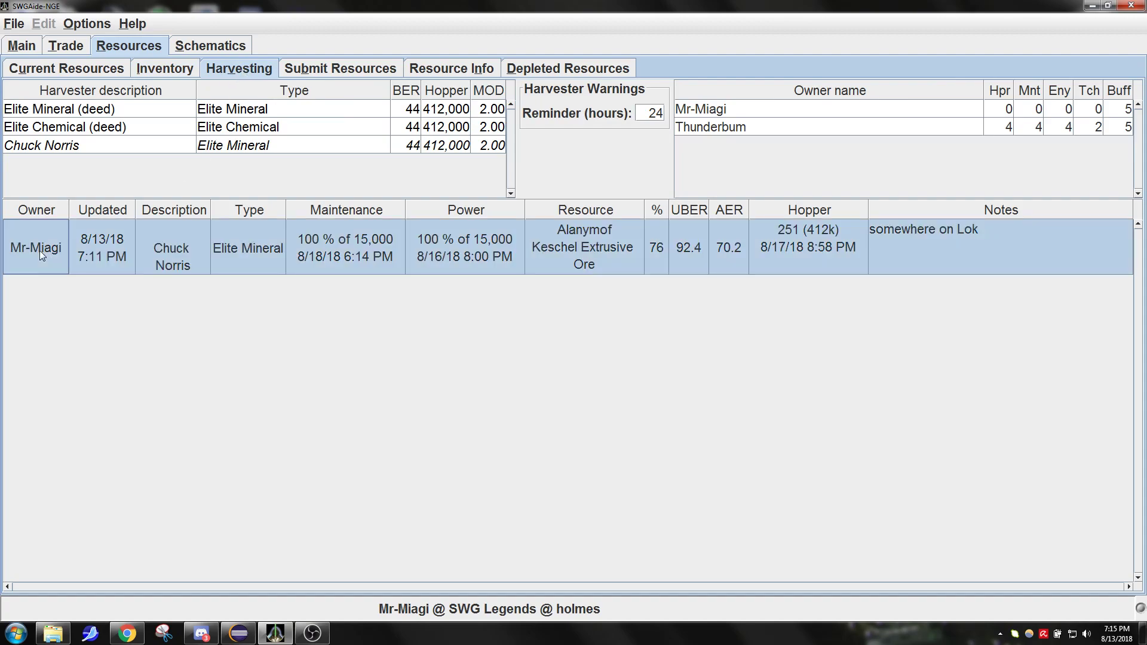
right_click(39, 250)
click(72, 307)
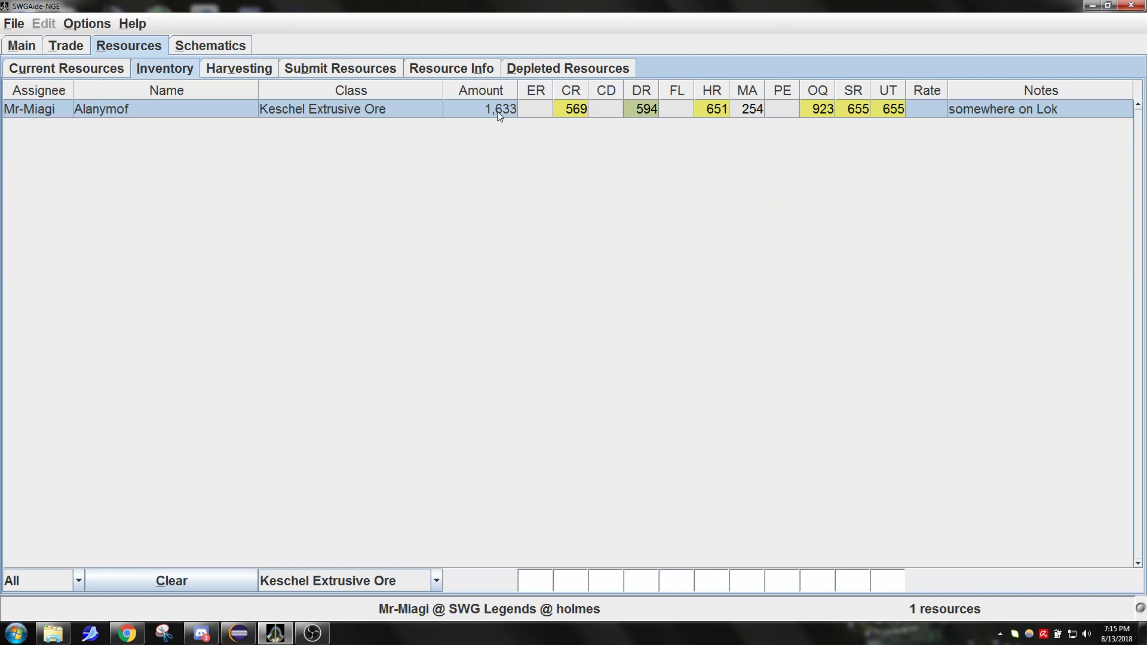
Deactivate the active Chuck Norris harvester with the re-deed option and check Alanymof's updated amount in the inventory.
click(257, 72)
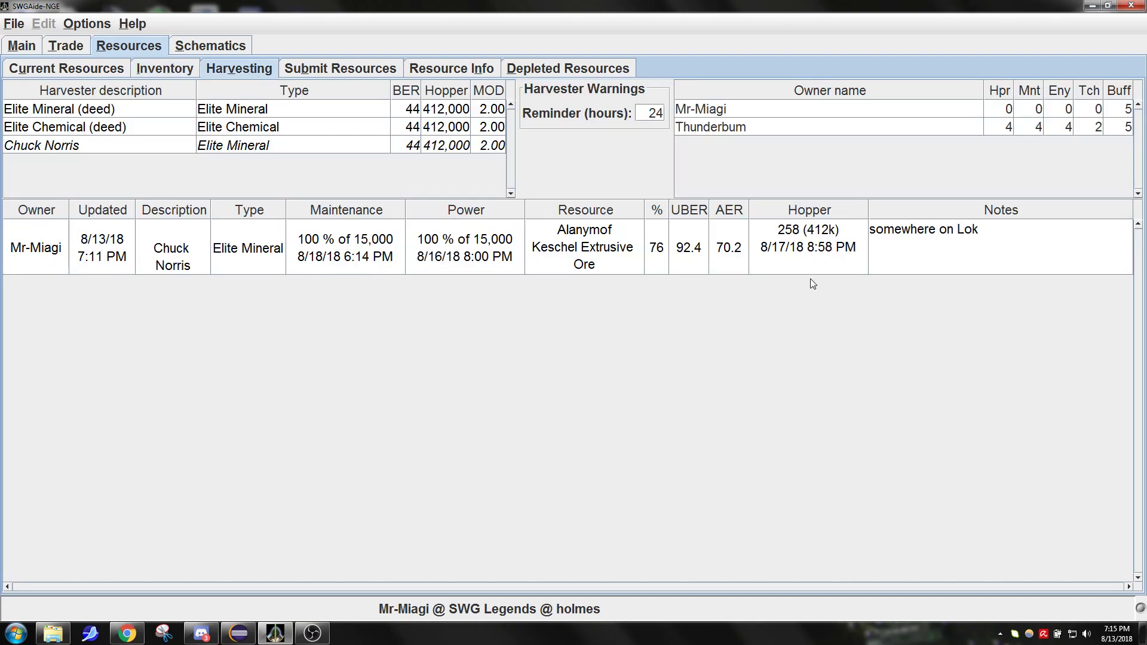
click(36, 259)
right_click(35, 260)
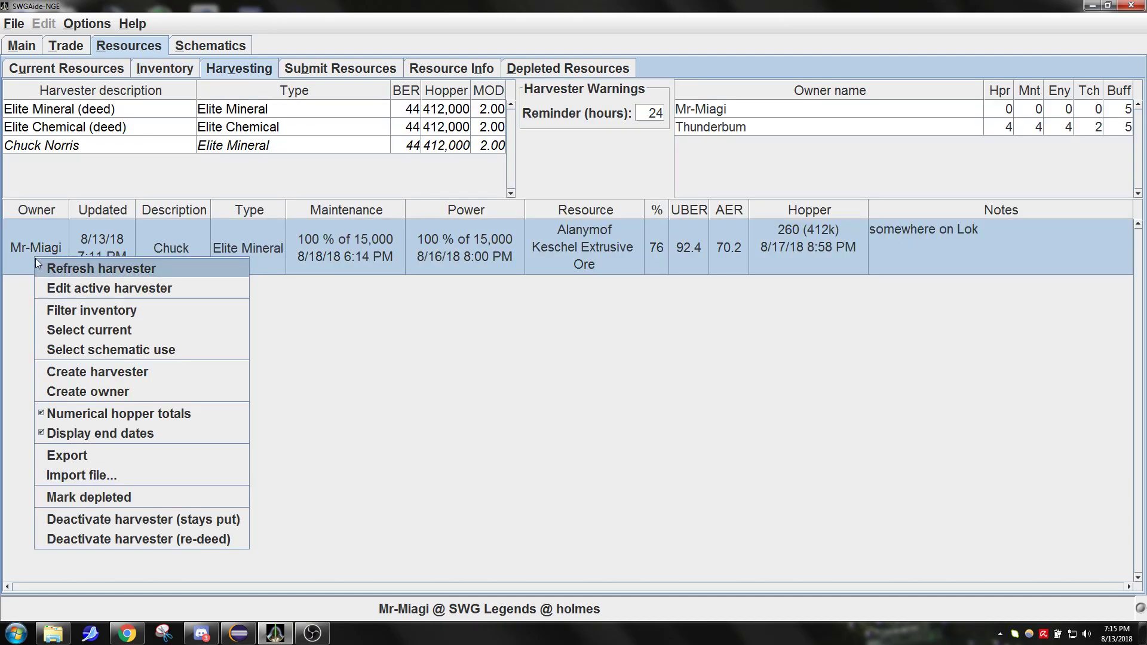
click(95, 540)
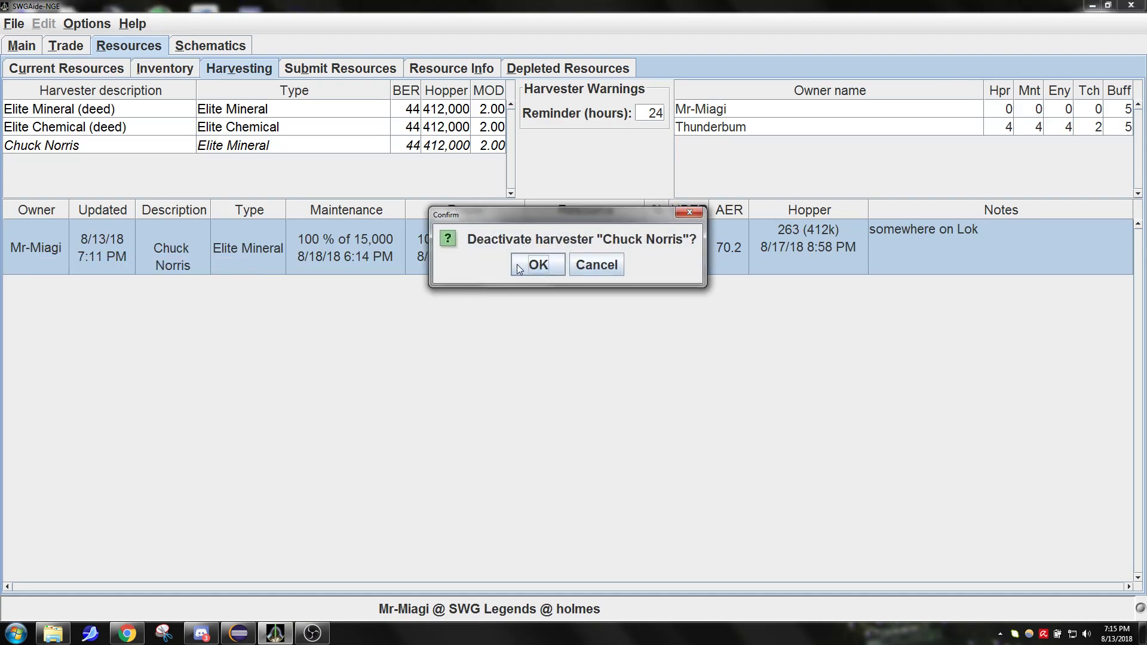
click(524, 263)
click(177, 70)
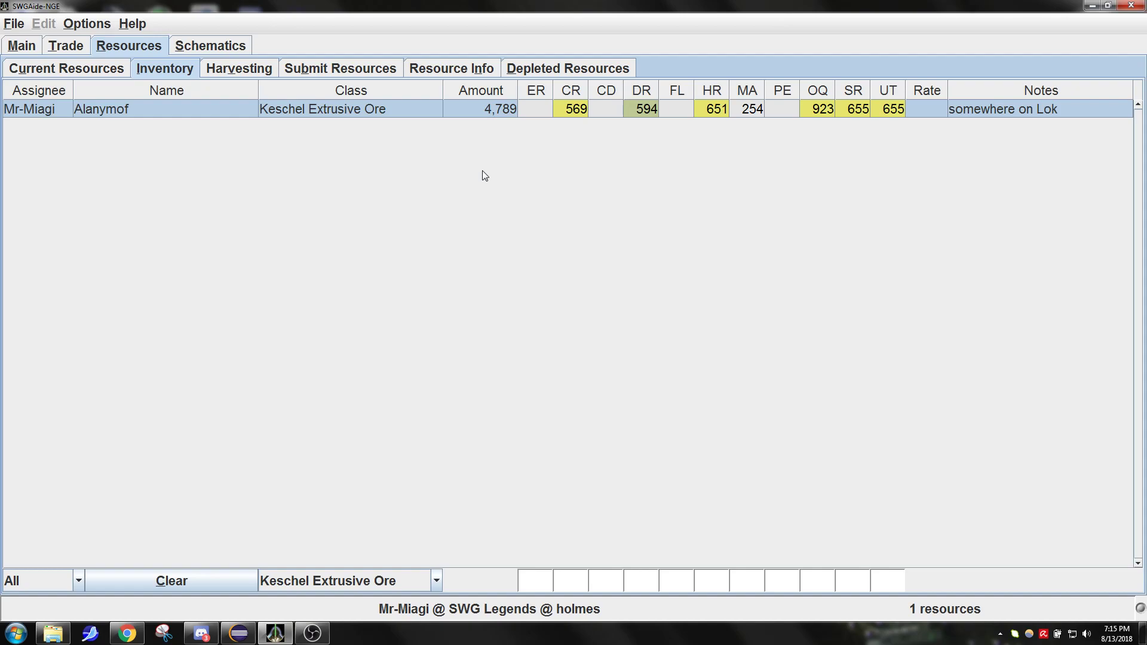
Look through the help page for the Harvesting panel, from its introduction to the deactivation options, and close it.
click(239, 70)
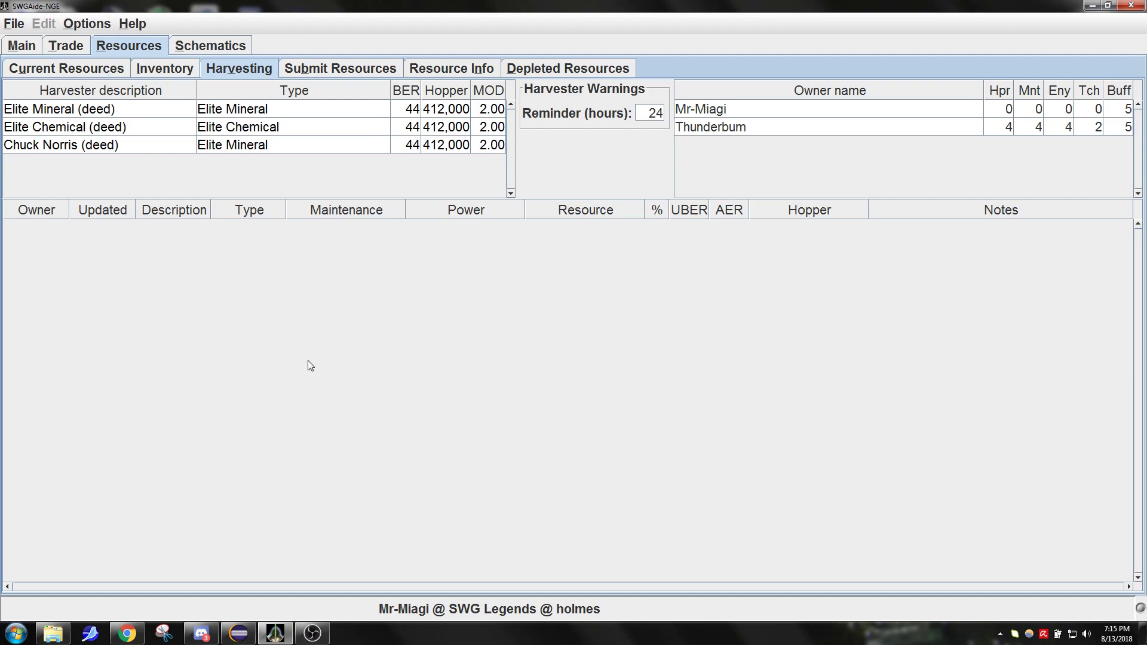
click(133, 24)
click(143, 46)
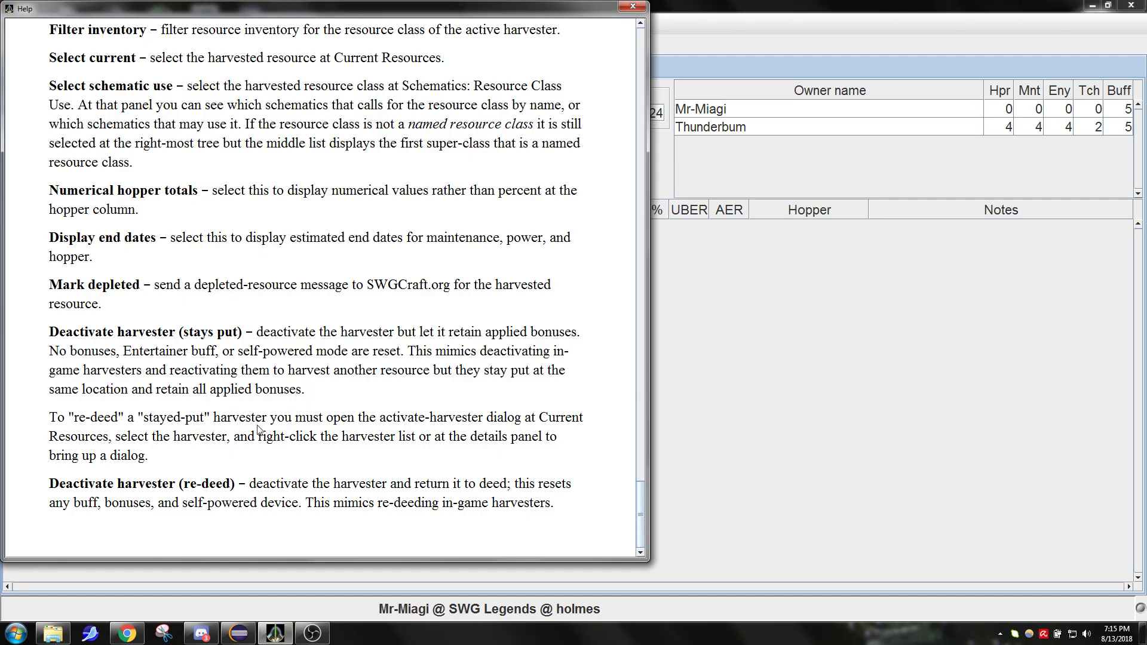
scroll(305, 426, up, 5)
scroll(305, 426, up, 15)
scroll(306, 423, down, 20)
scroll(306, 421, up, 20)
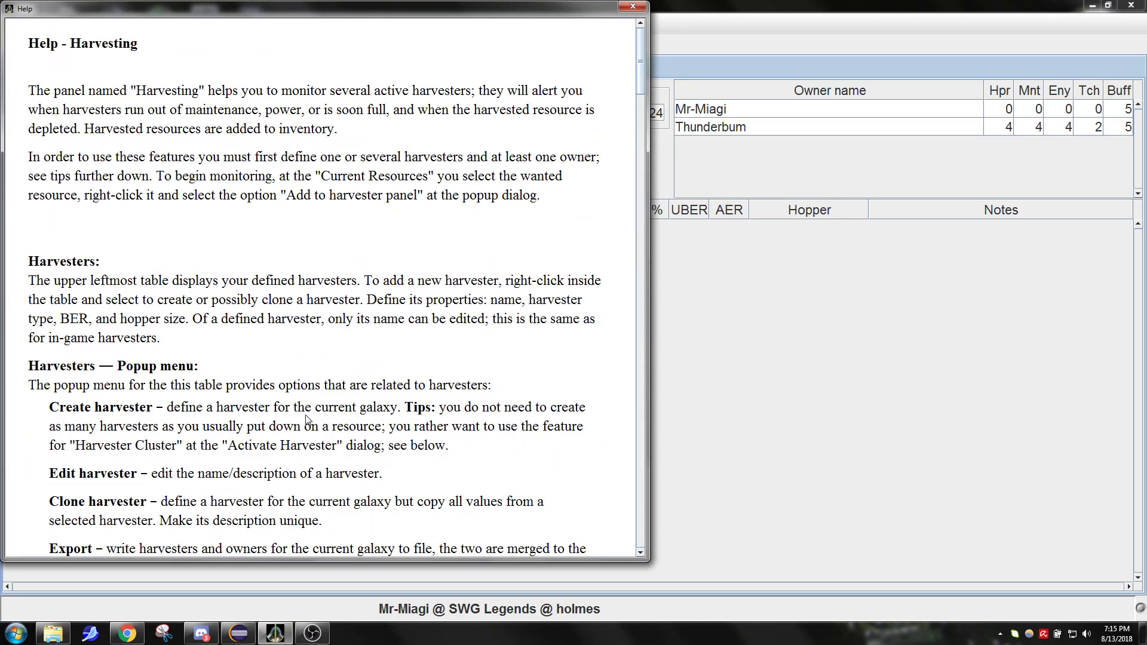
click(632, 6)
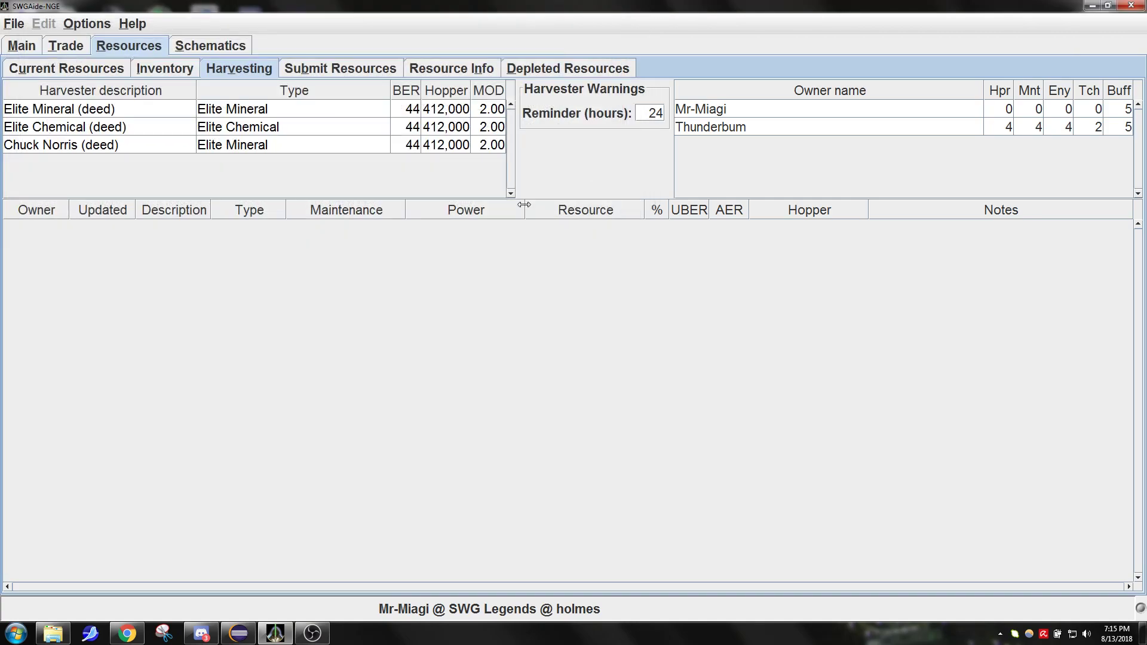